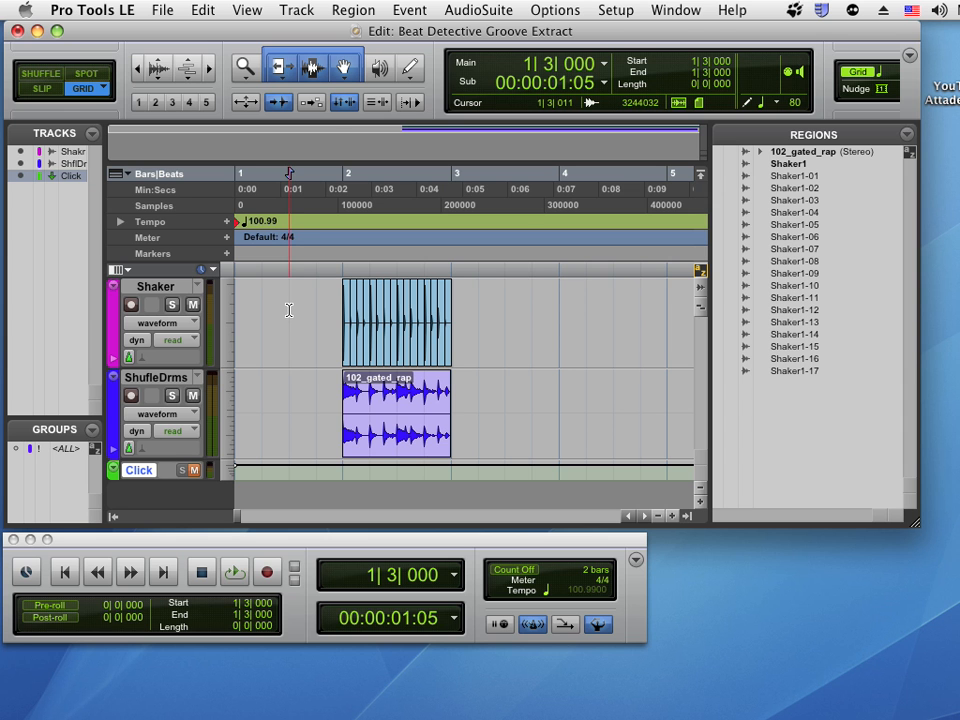
Play the Shaker and ShufleDrms tracks together from 1|3|000, and play them again with the Shaker track soloed
key("space")
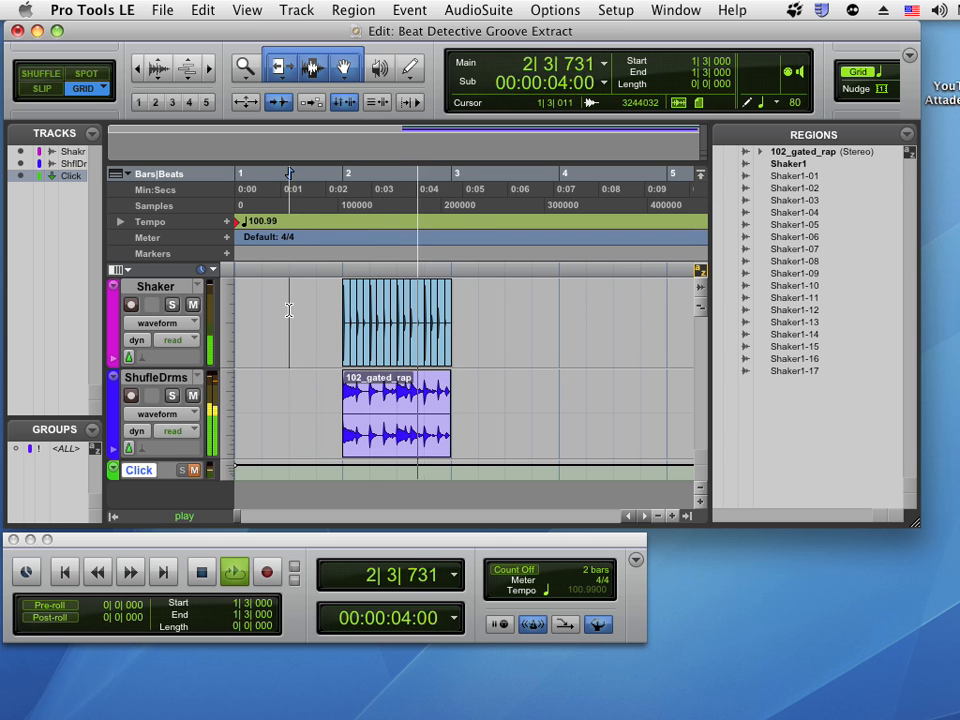
key("space")
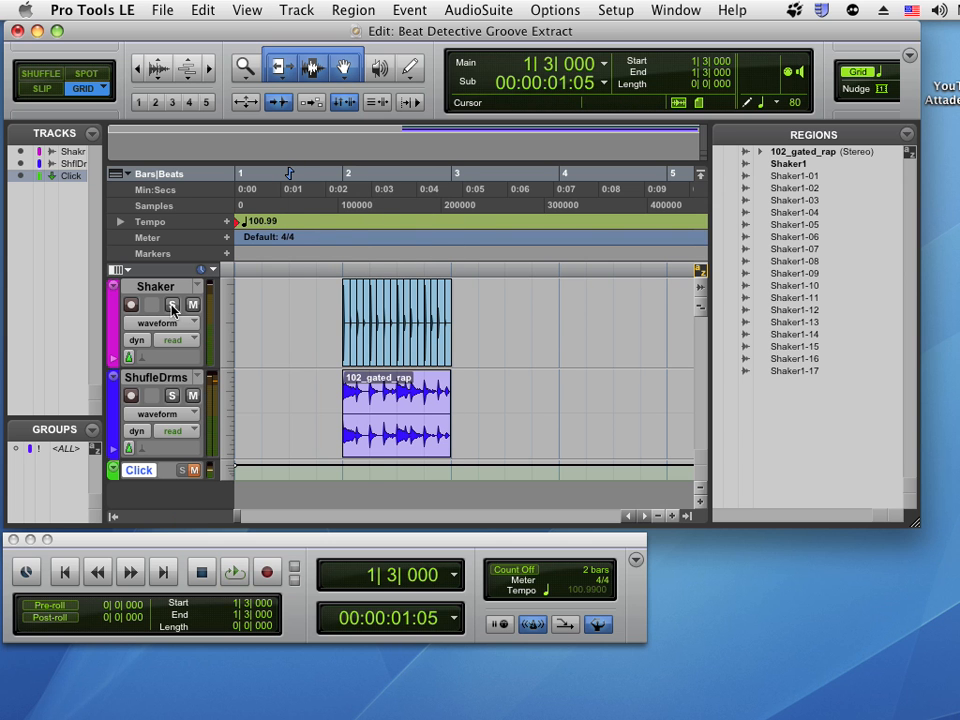
left_click(172, 306)
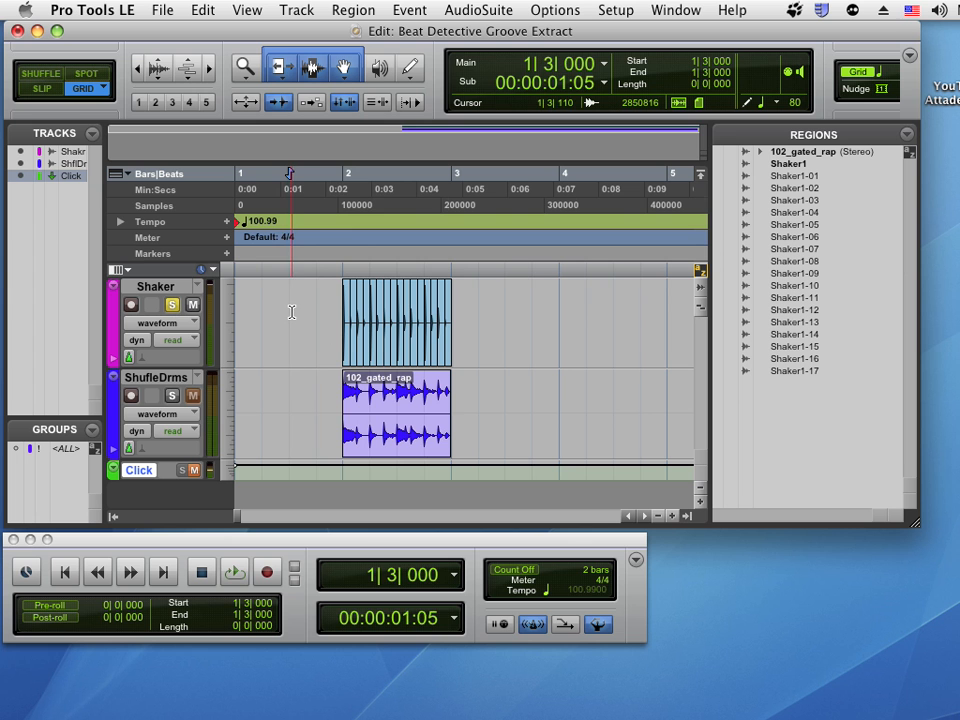
key("space")
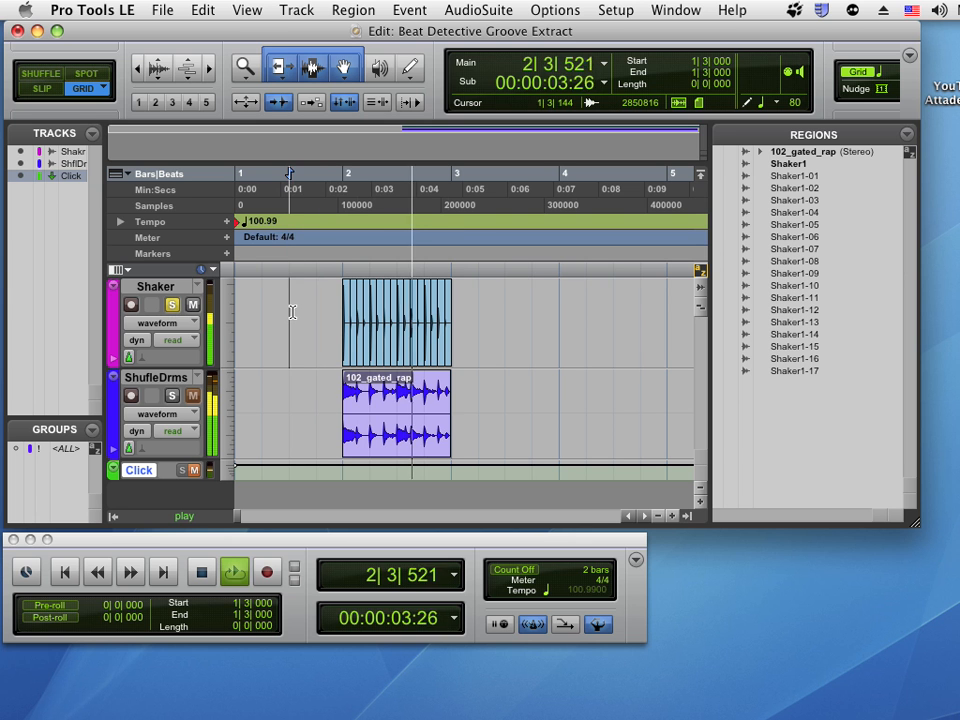
key("space")
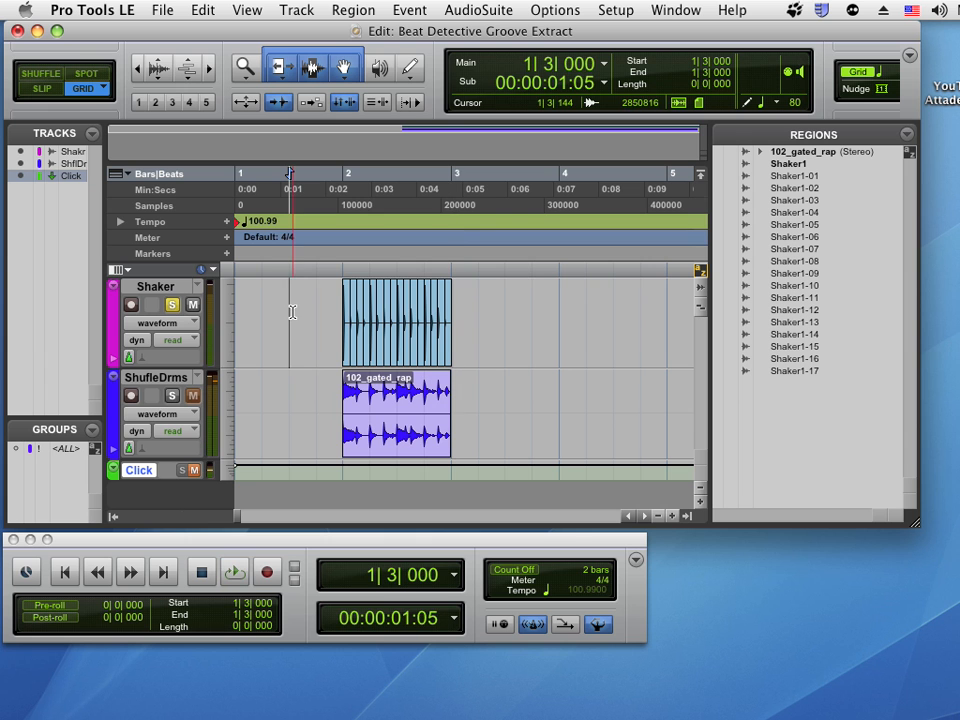
Solo the ShufleDrms track instead of the Shaker track and audition it
left_click(172, 395)
left_click(172, 304)
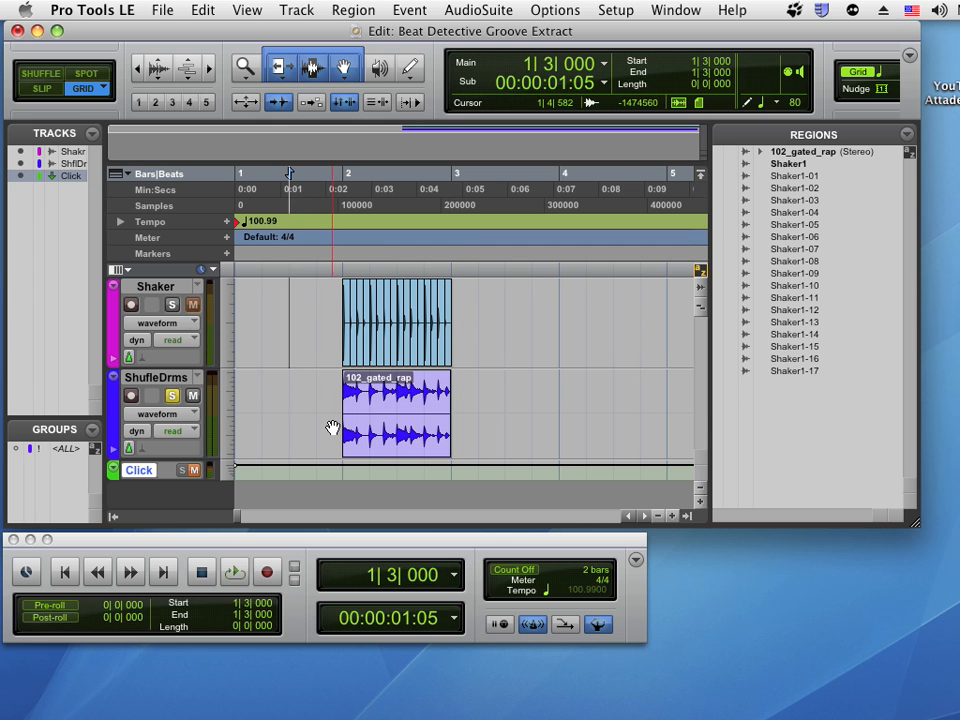
key("space")
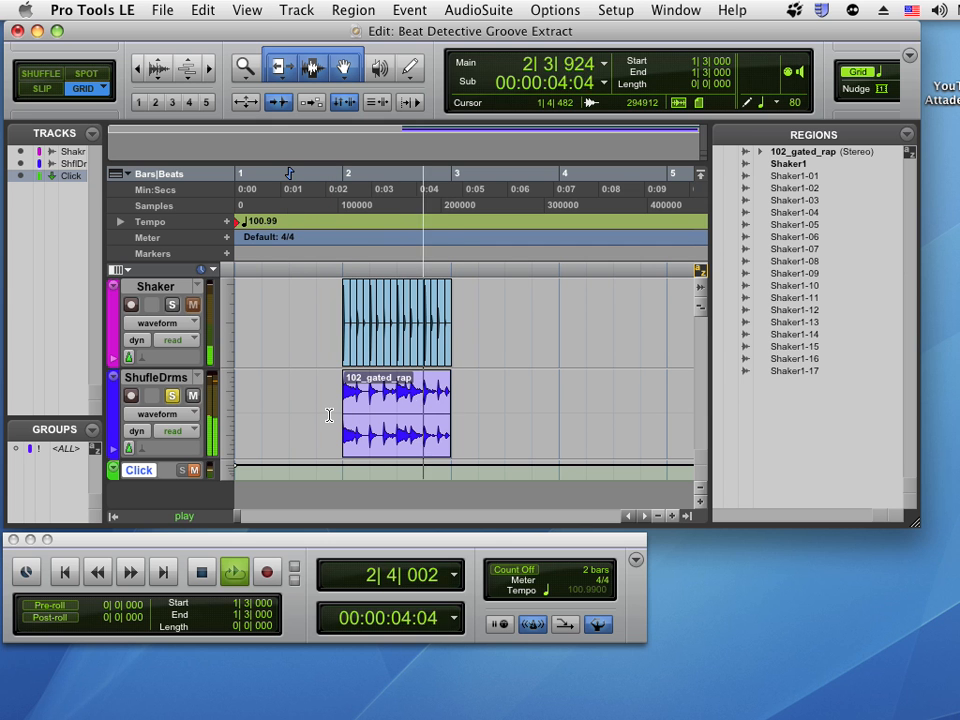
key("space")
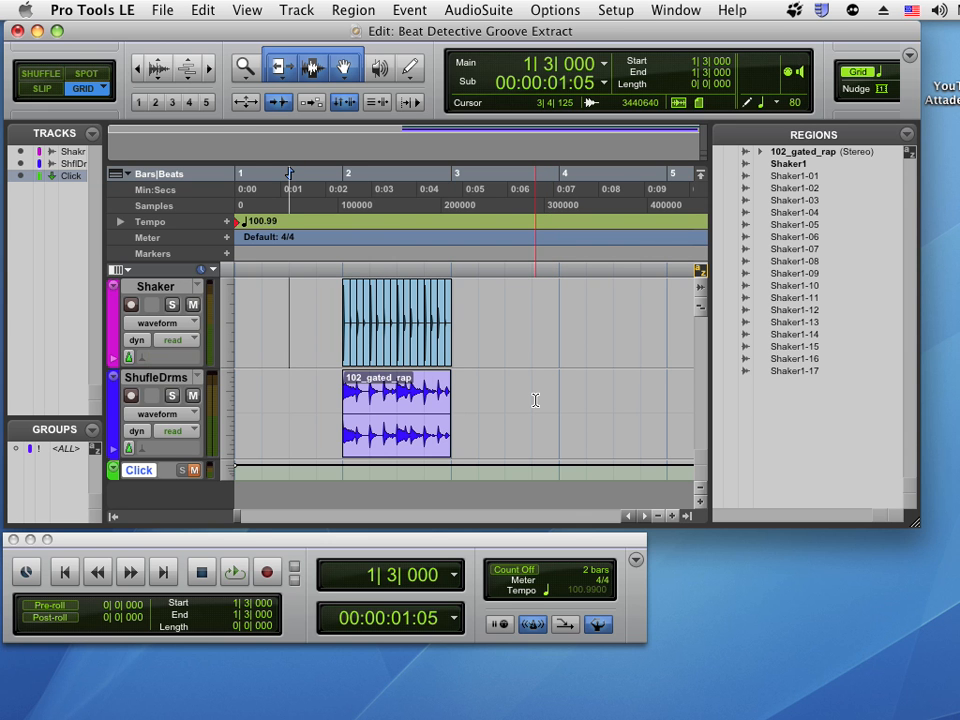
Select the 102_gated_rap region on the ShufleDrms track and set up Beat Detective for Groove Template Extraction
left_click(402, 437)
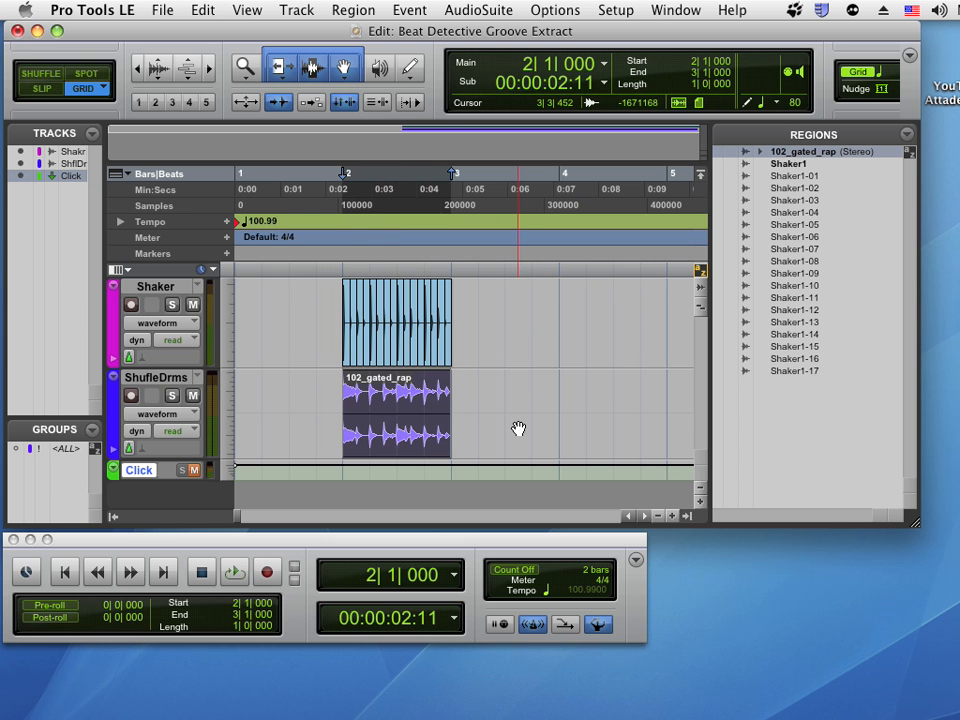
key("super+8")
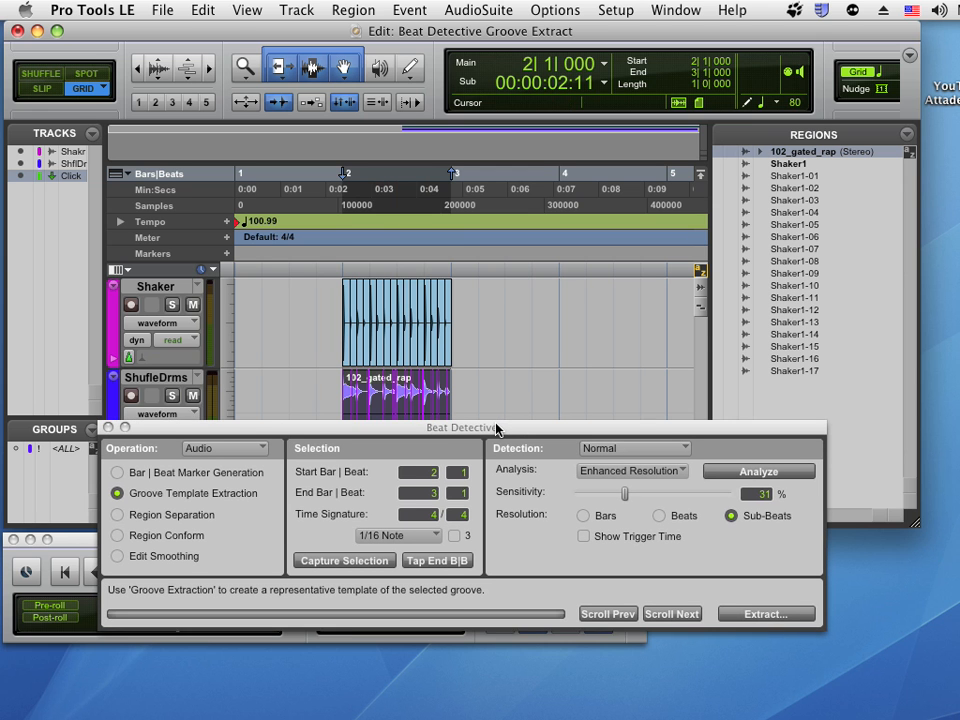
left_click_drag(517, 425, 495, 412)
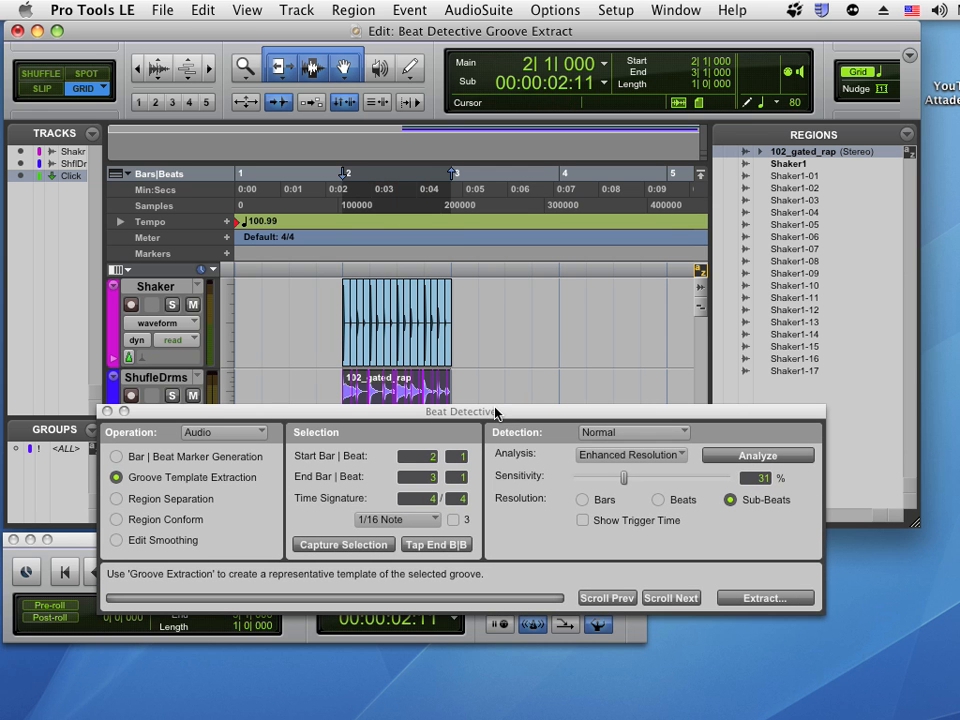
left_click(116, 498)
left_click(116, 519)
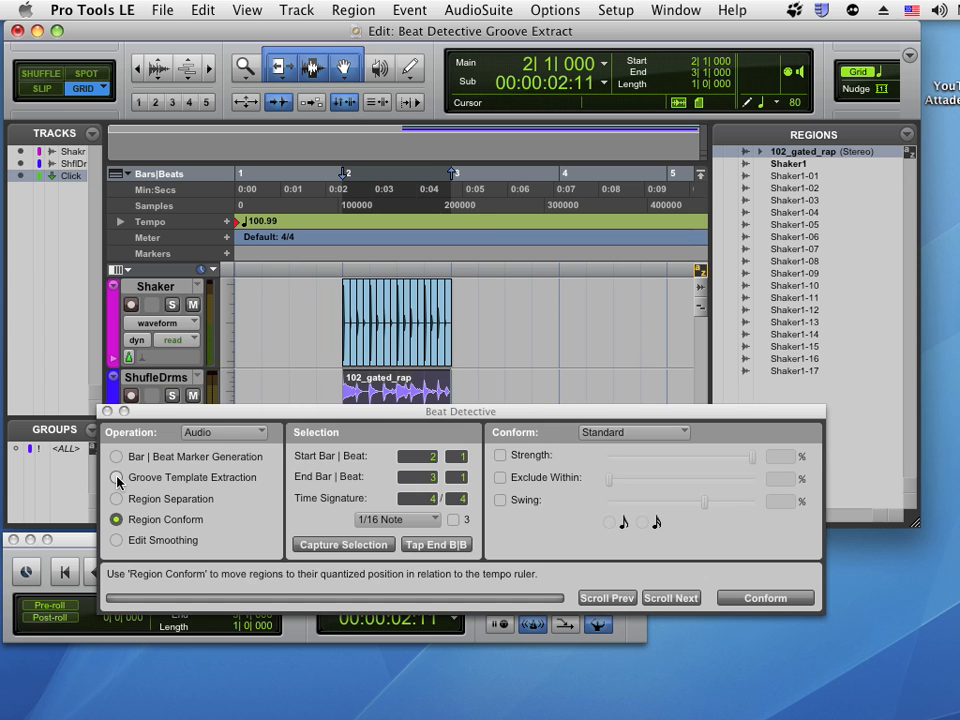
left_click(119, 477)
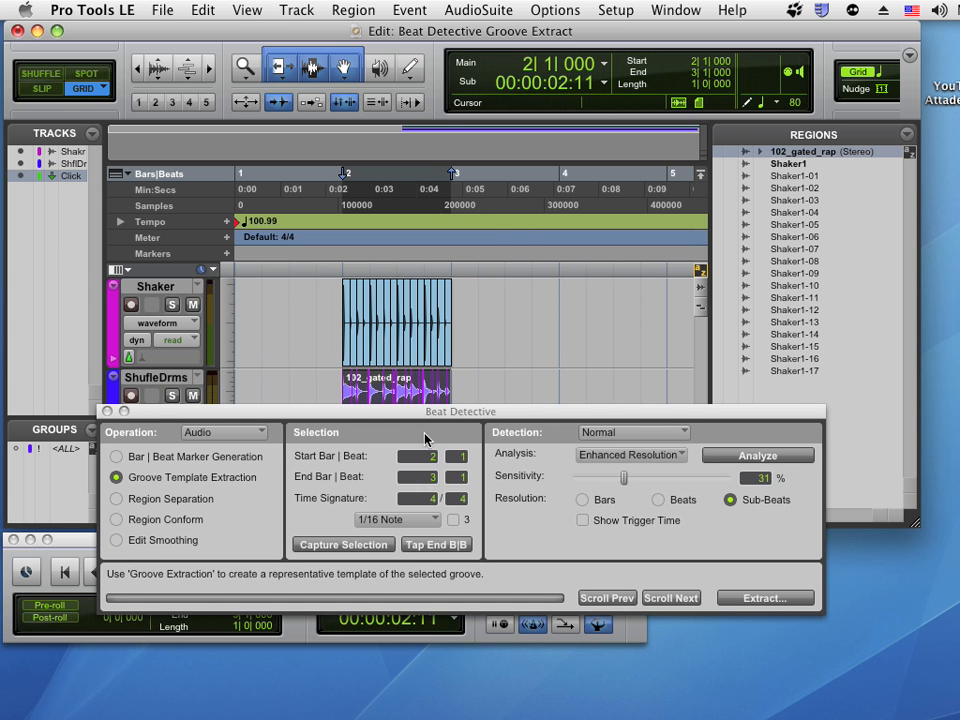
left_click_drag(357, 409, 355, 420)
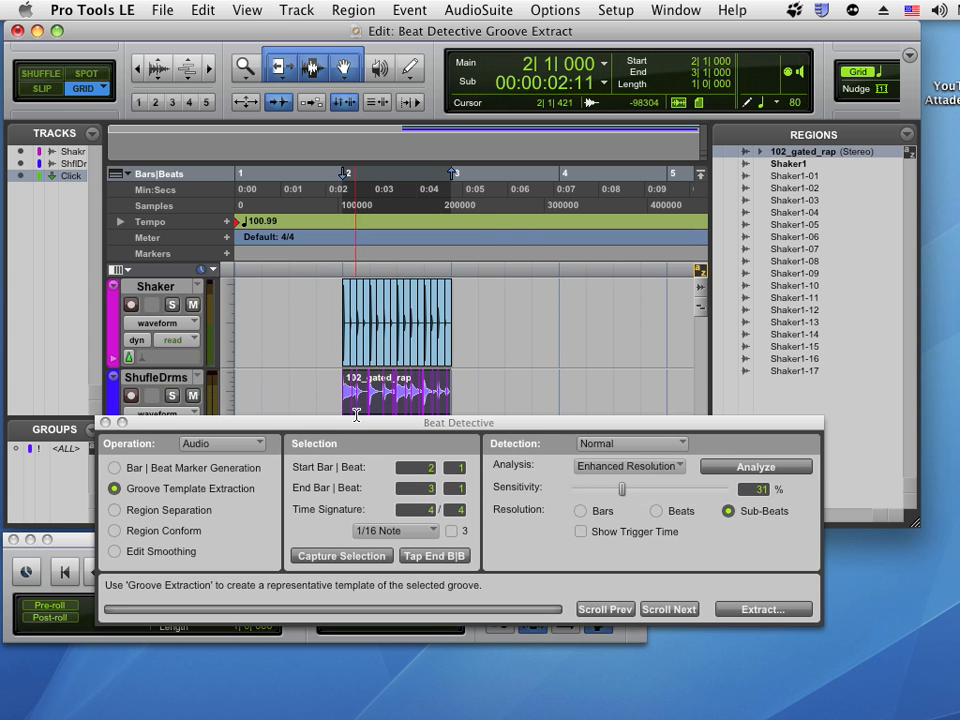
Analyze the selected drum region in Beat Detective and set the detection sensitivity to 35%
left_click(762, 490)
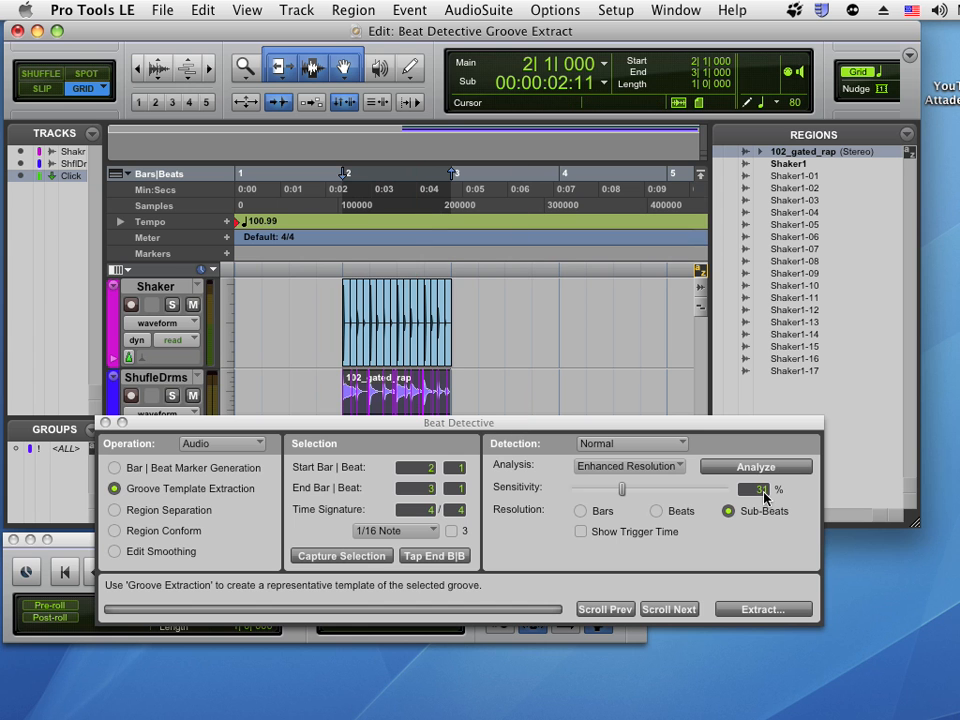
left_click(756, 468)
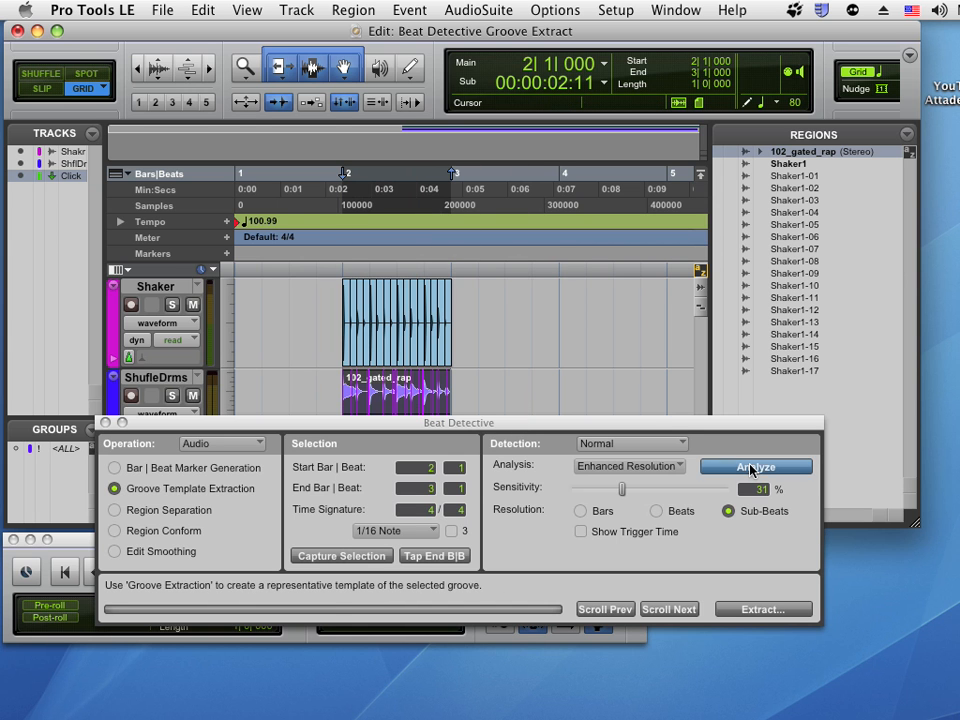
mouse_move(621, 489)
left_mouse_down()
mouse_move(578, 490)
mouse_move(641, 492)
mouse_move(629, 491)
left_mouse_up()
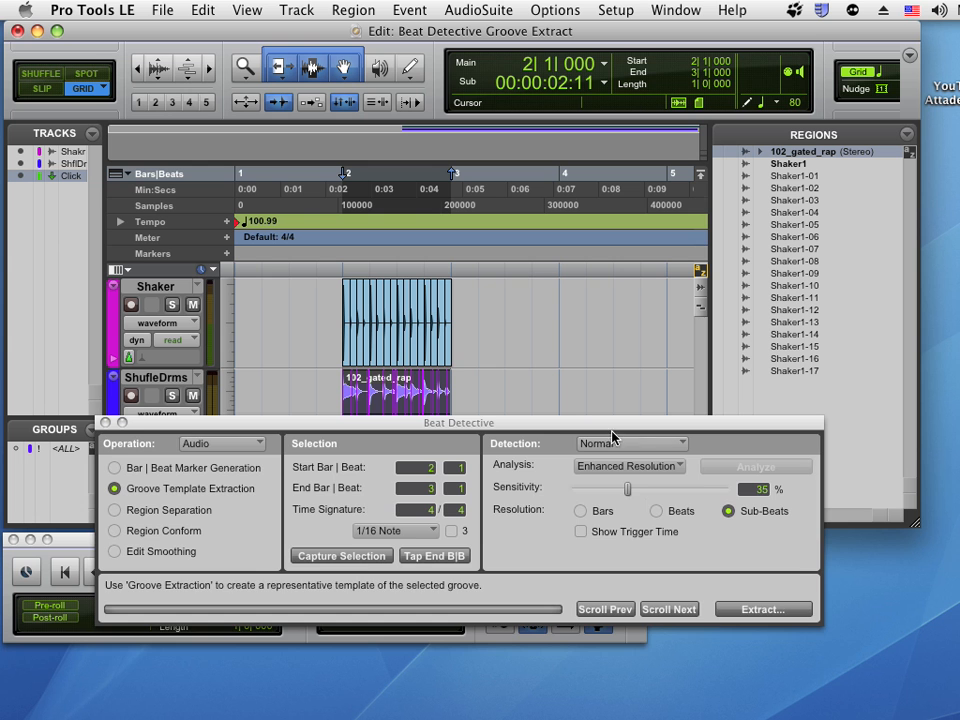
left_click_drag(586, 429, 604, 449)
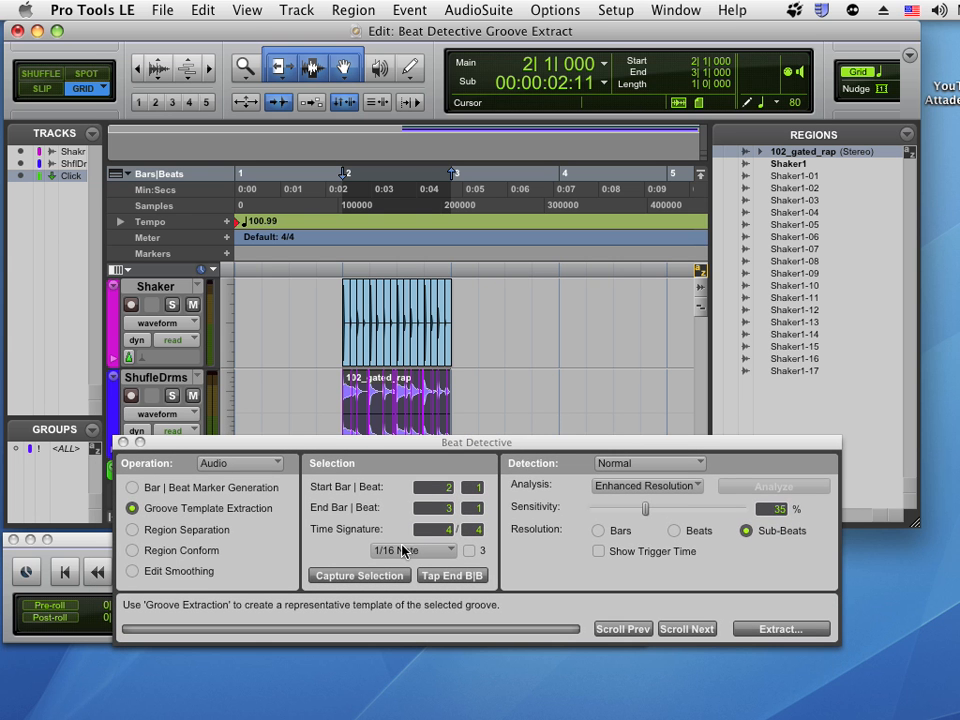
Extract the groove template and save it to disk in the Beat Detective folder, named with the owner's first name plus "Shuffle"
left_click(782, 629)
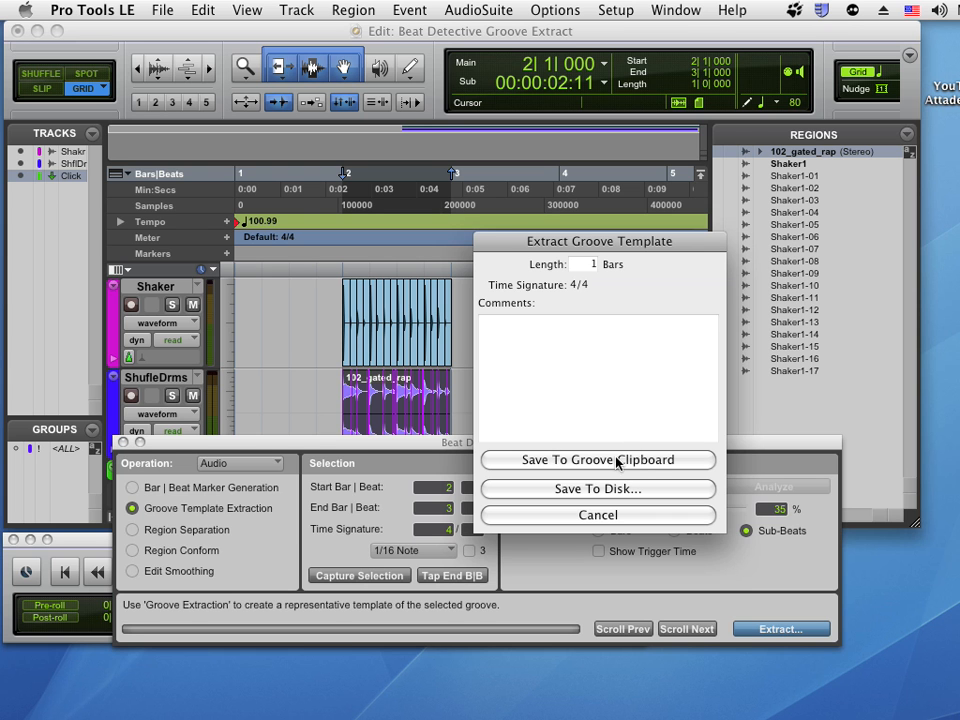
left_click(595, 489)
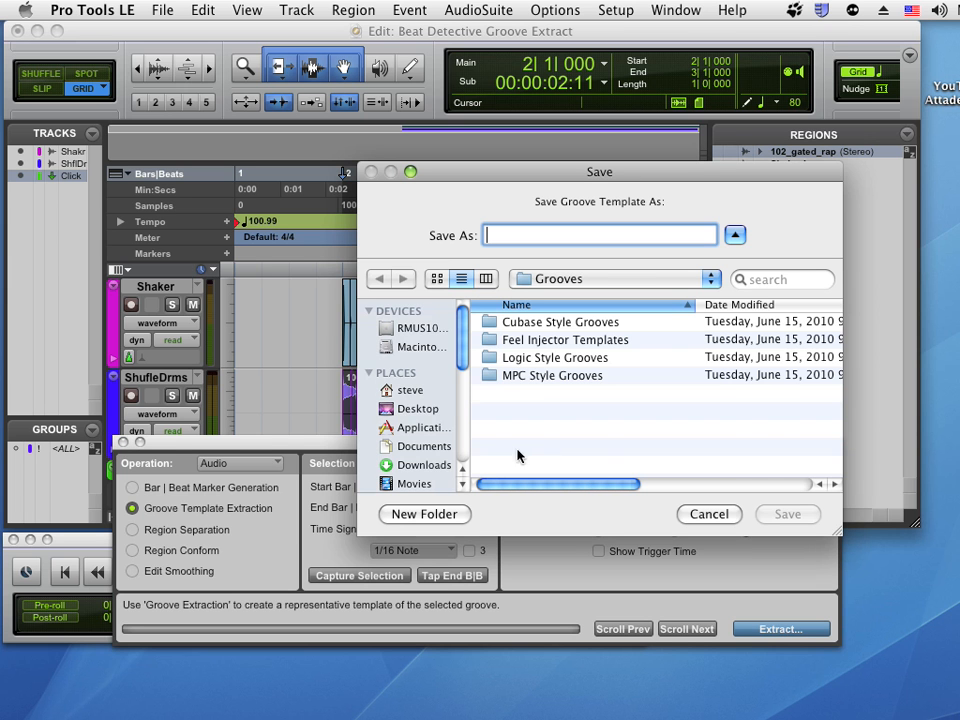
left_click(420, 409)
double_click(569, 446)
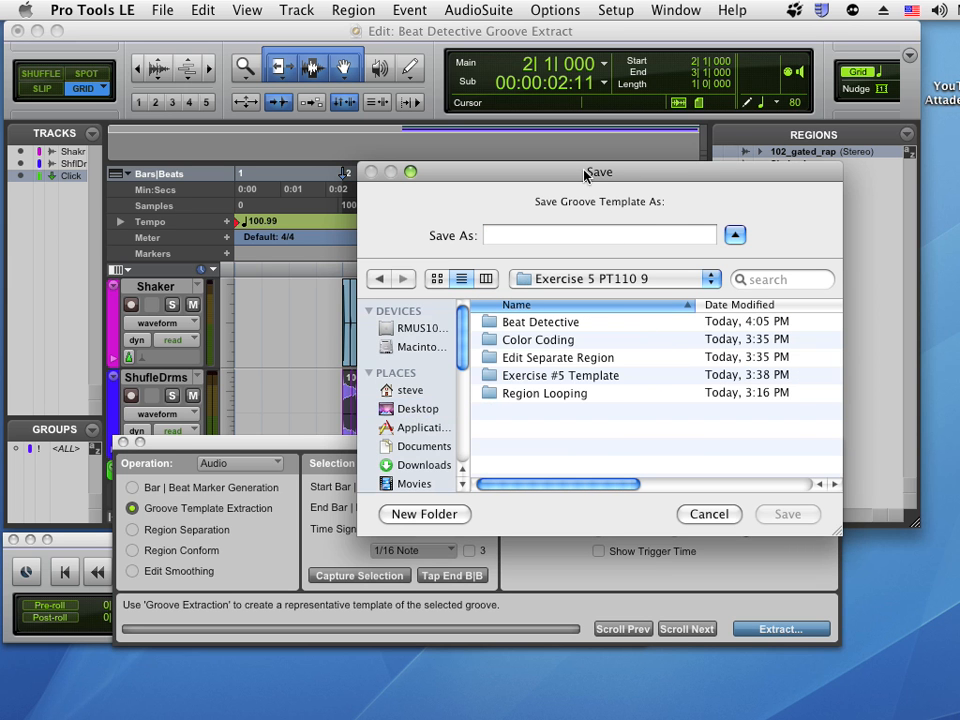
double_click(556, 331)
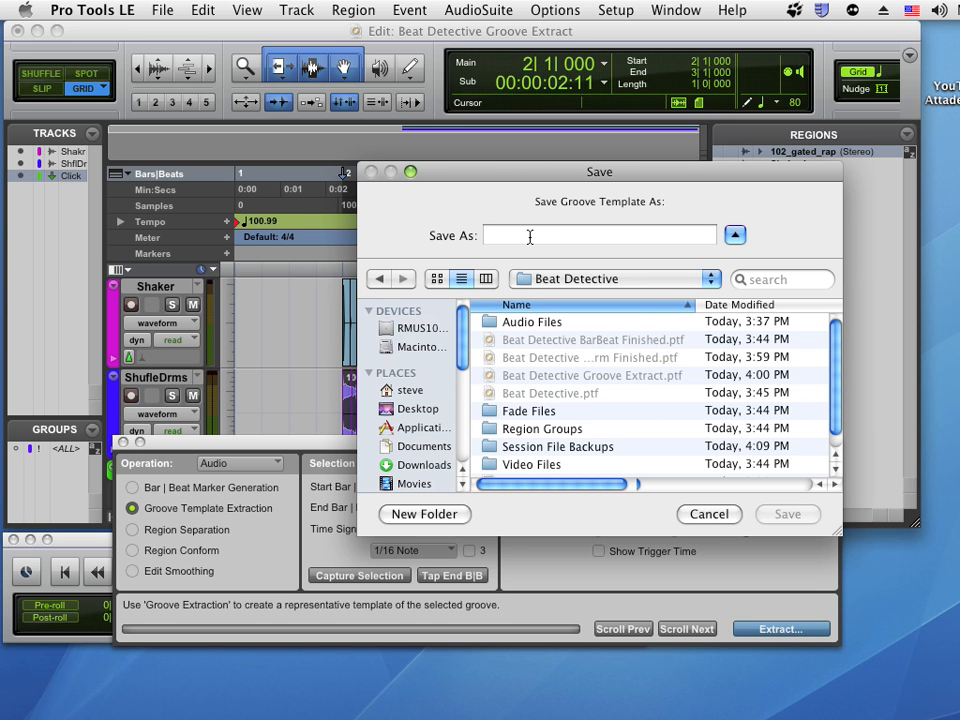
left_click(536, 235)
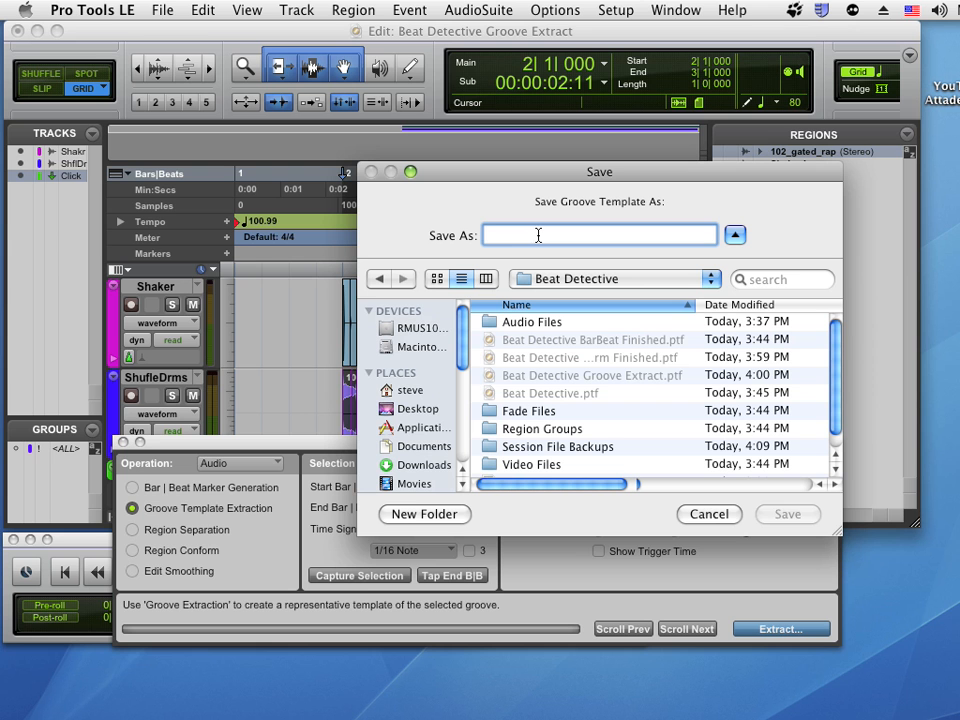
type("Steves Shuffle")
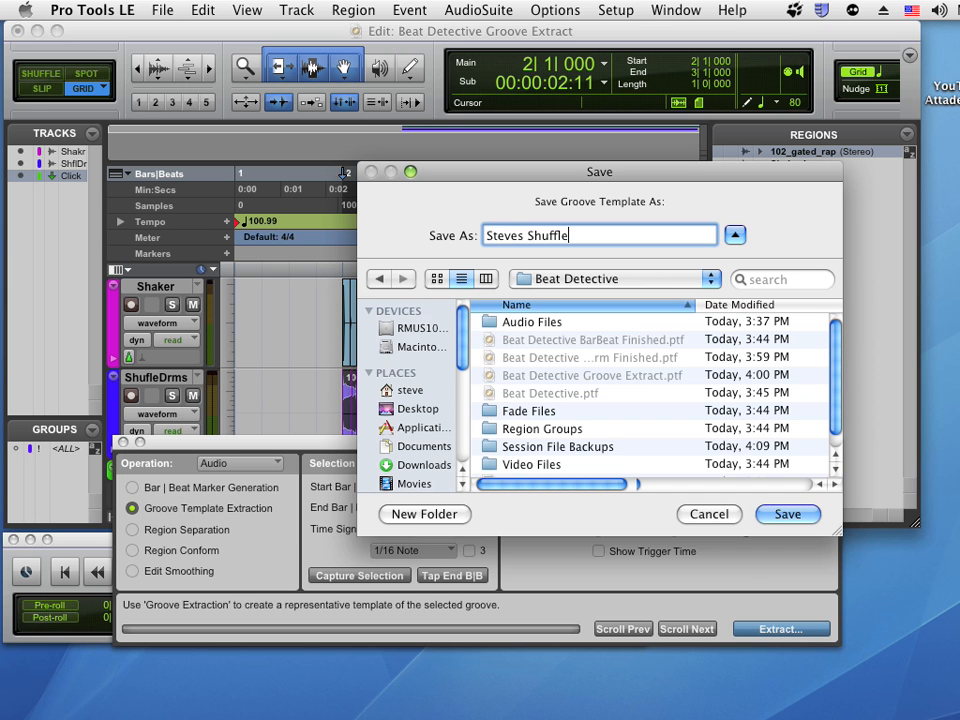
left_click(789, 512)
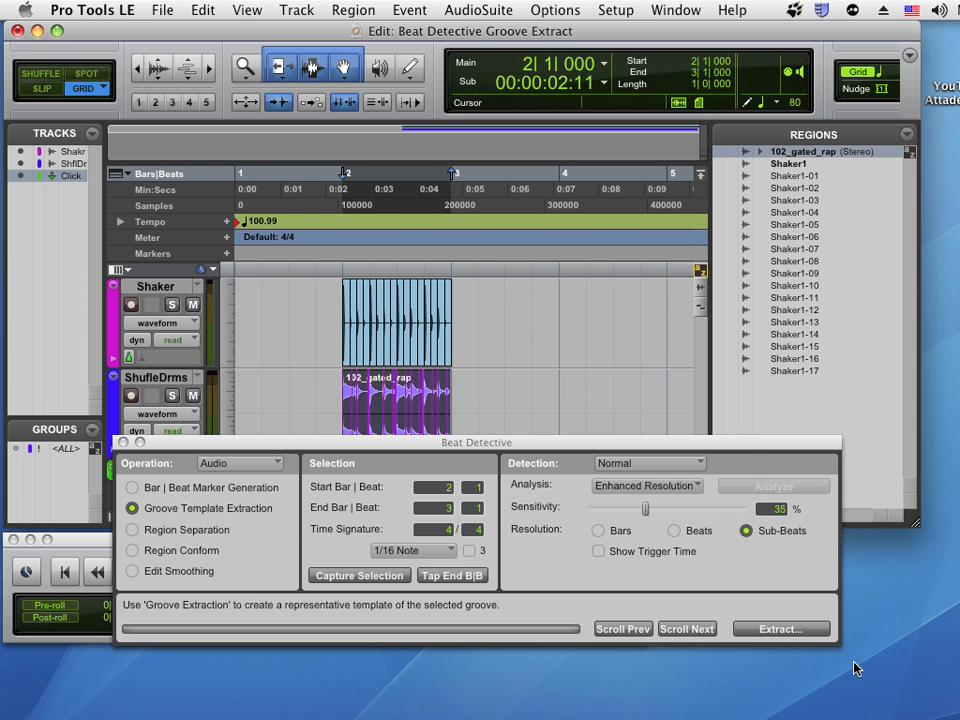
Extract the groove template again, save it to the Groove Clipboard, and close Beat Detective
left_click(797, 630)
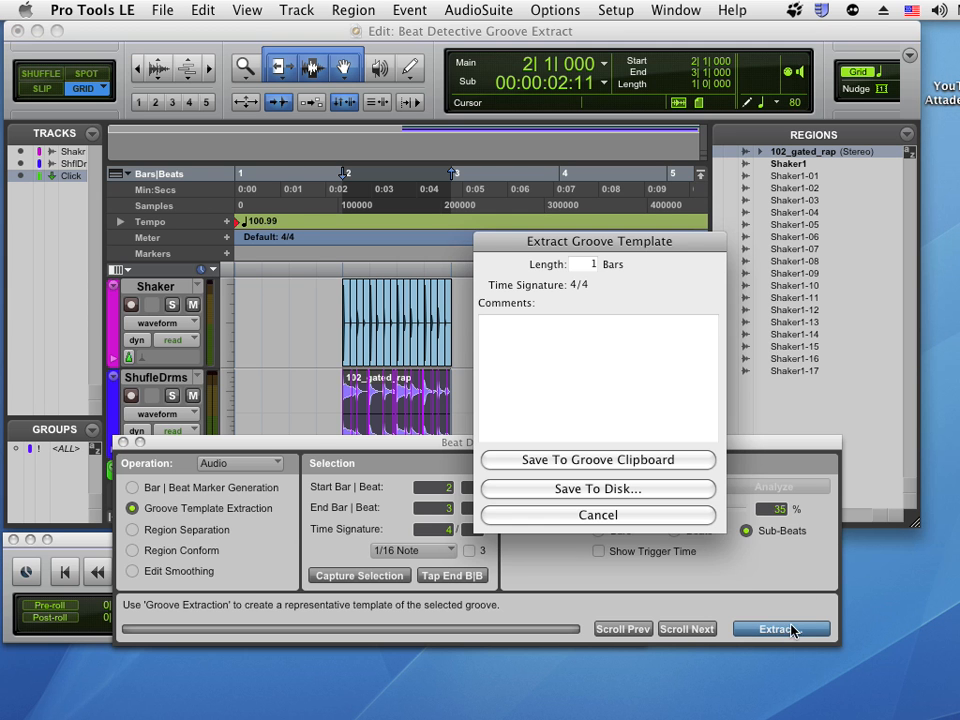
left_click(631, 461)
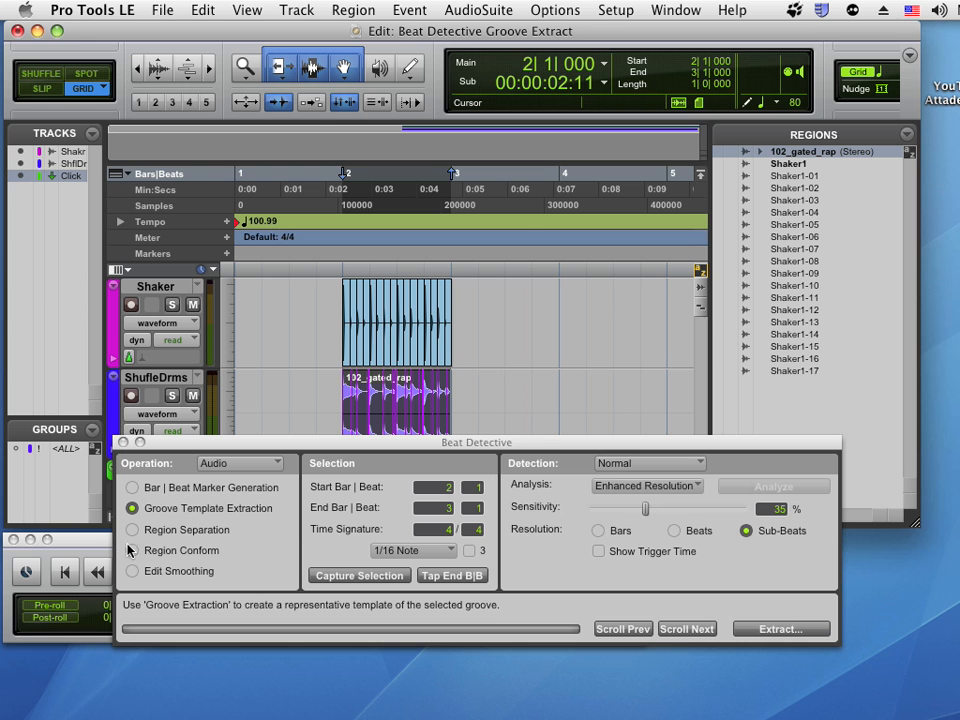
left_click(121, 443)
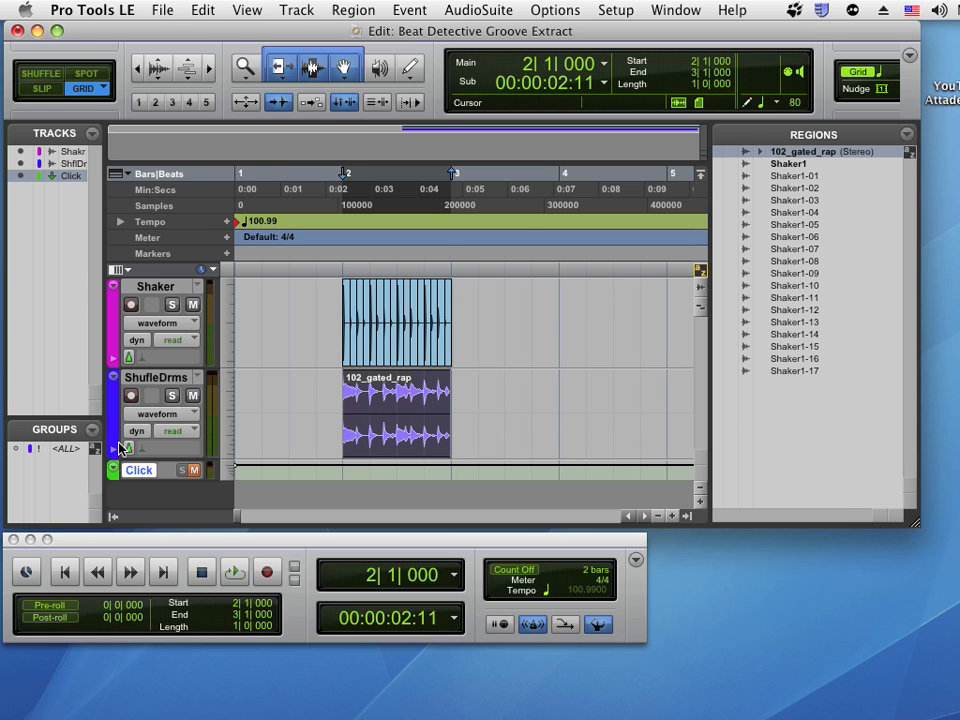
Select all the sliced regions on the Shaker track, and solo that track while playing the selection
left_click(446, 356)
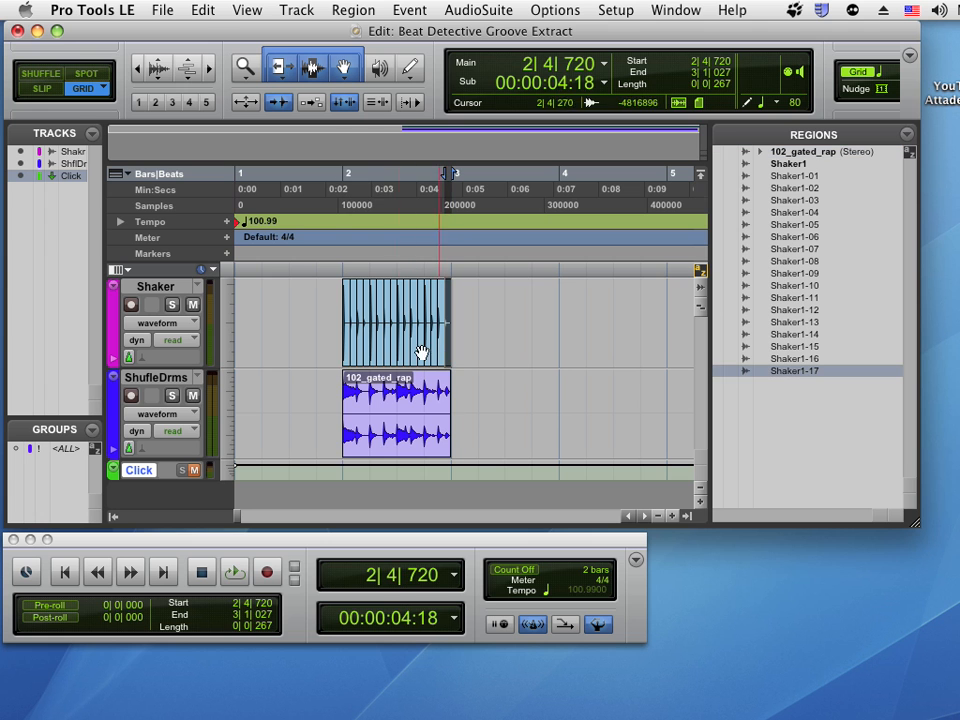
left_click(344, 357, "shift")
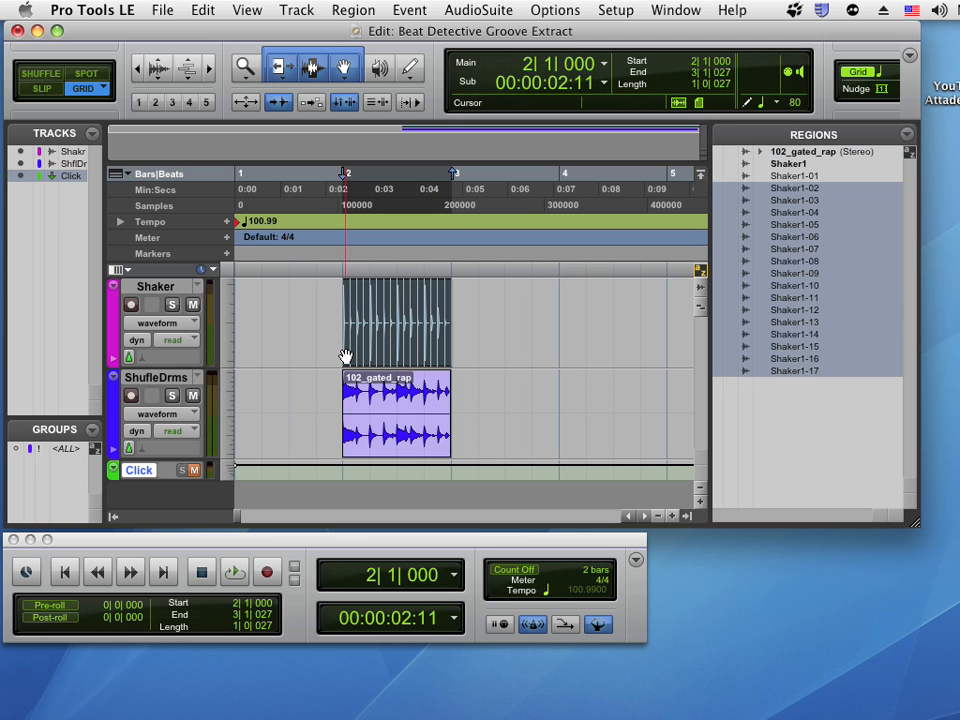
key("space")
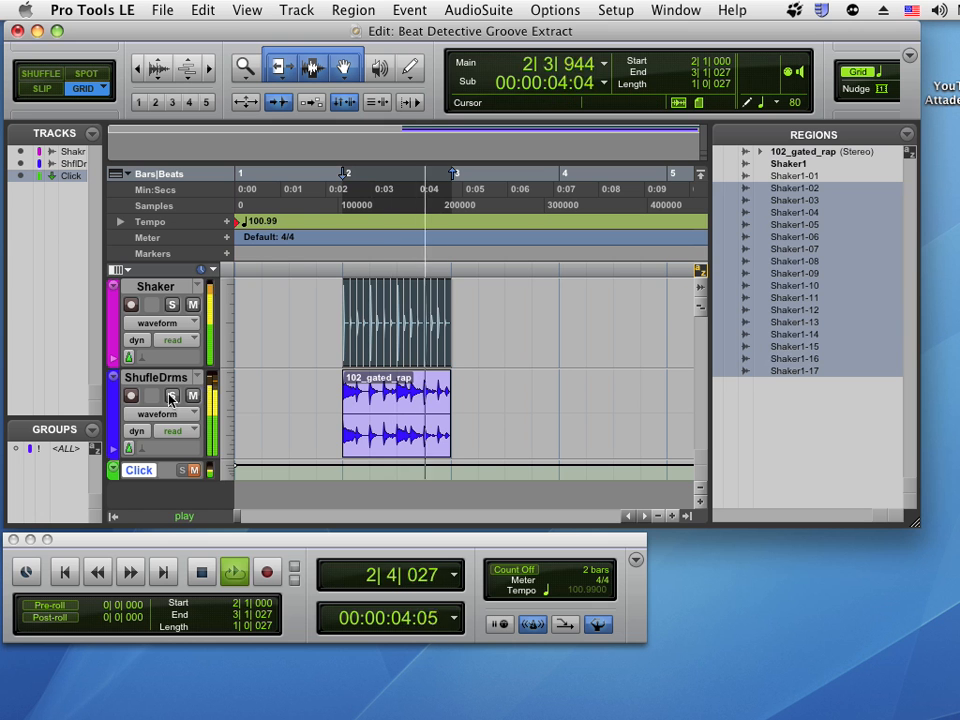
left_click(172, 305)
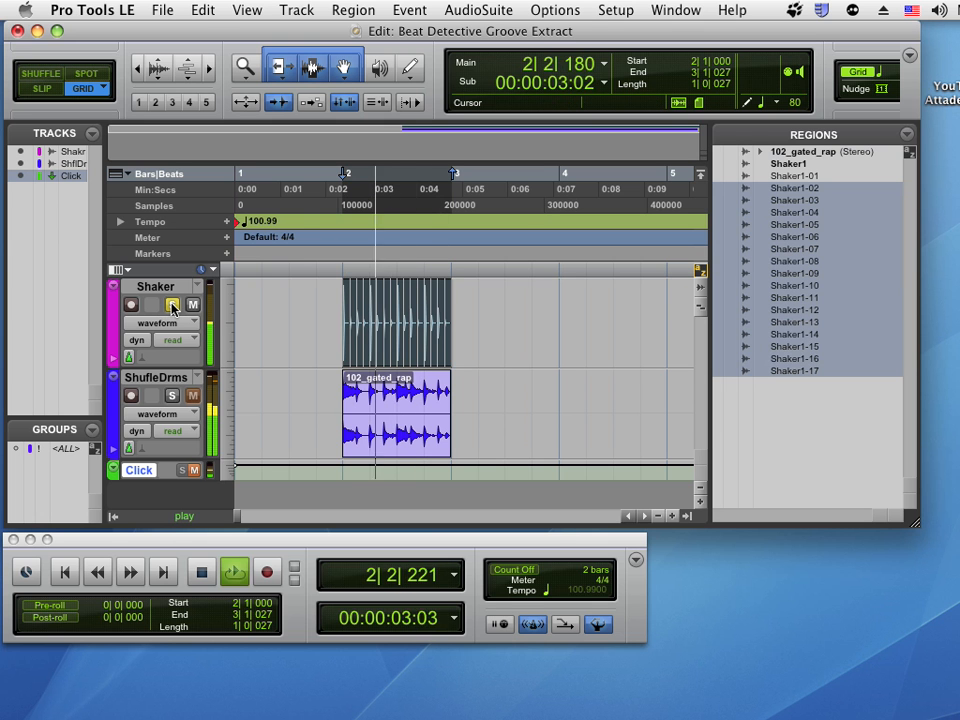
key("space")
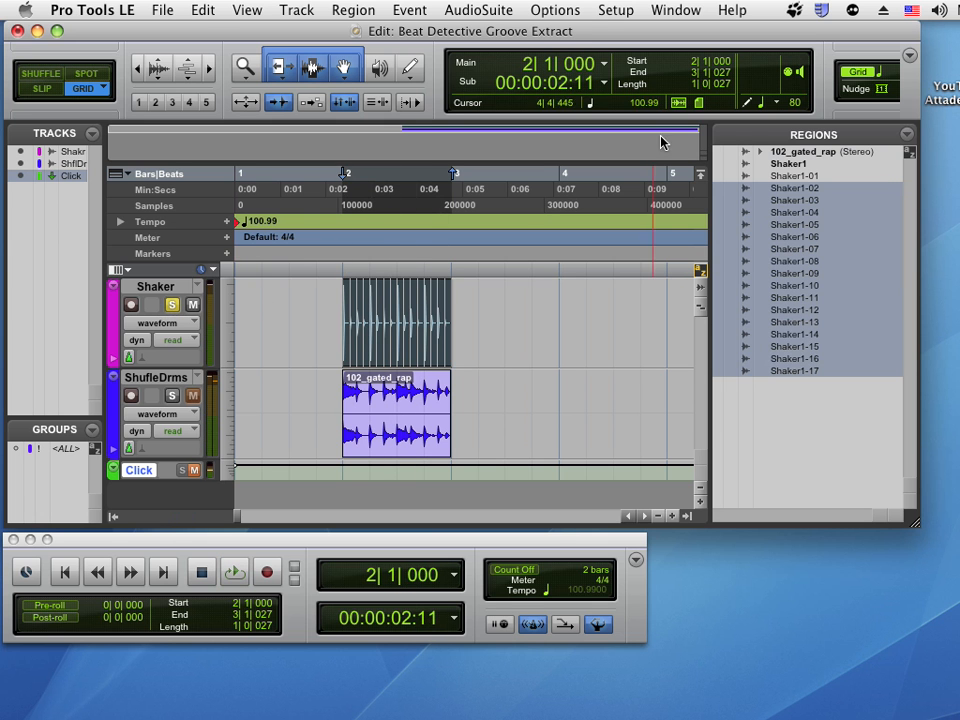
Open the Quantize event operation for the selected Shaker regions
left_click(412, 12)
mouse_move(432, 70)
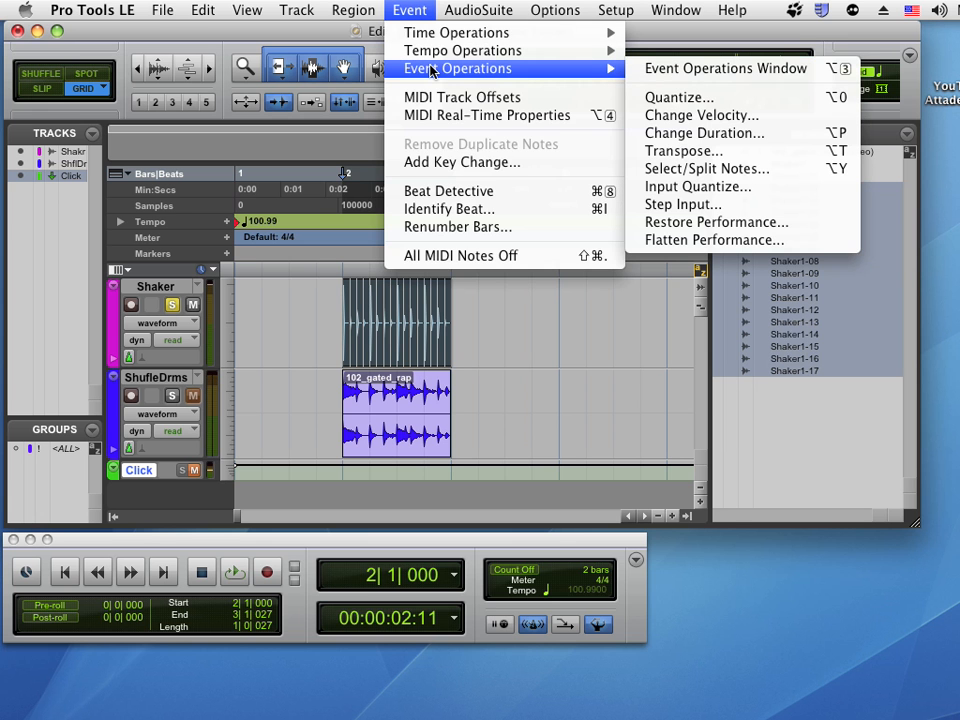
left_click(678, 97)
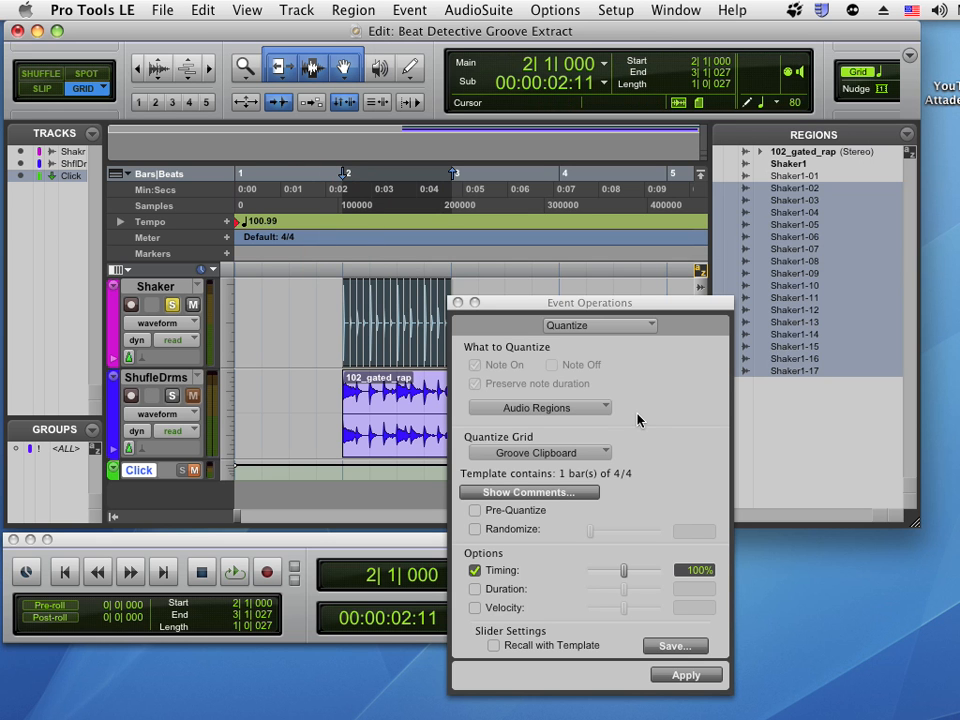
left_click(524, 409)
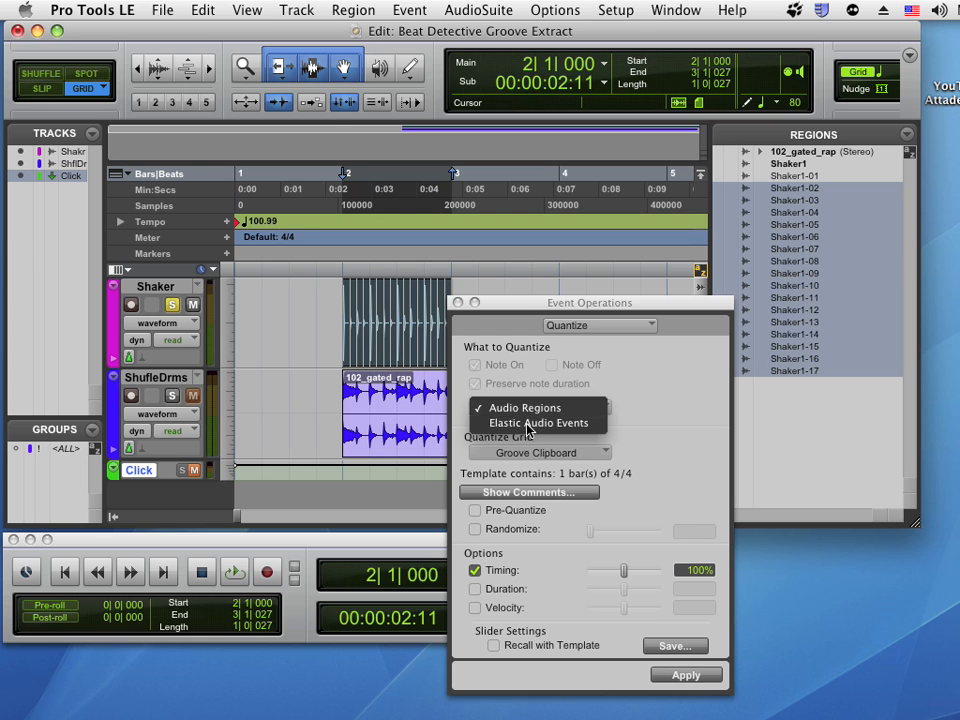
left_click(530, 422)
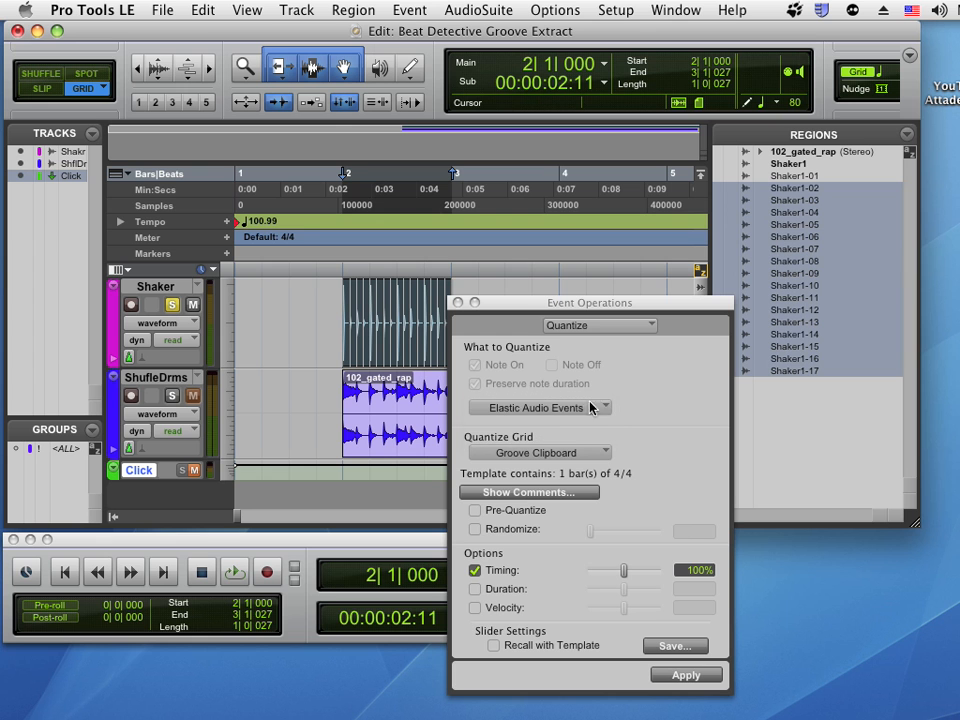
left_click(512, 409)
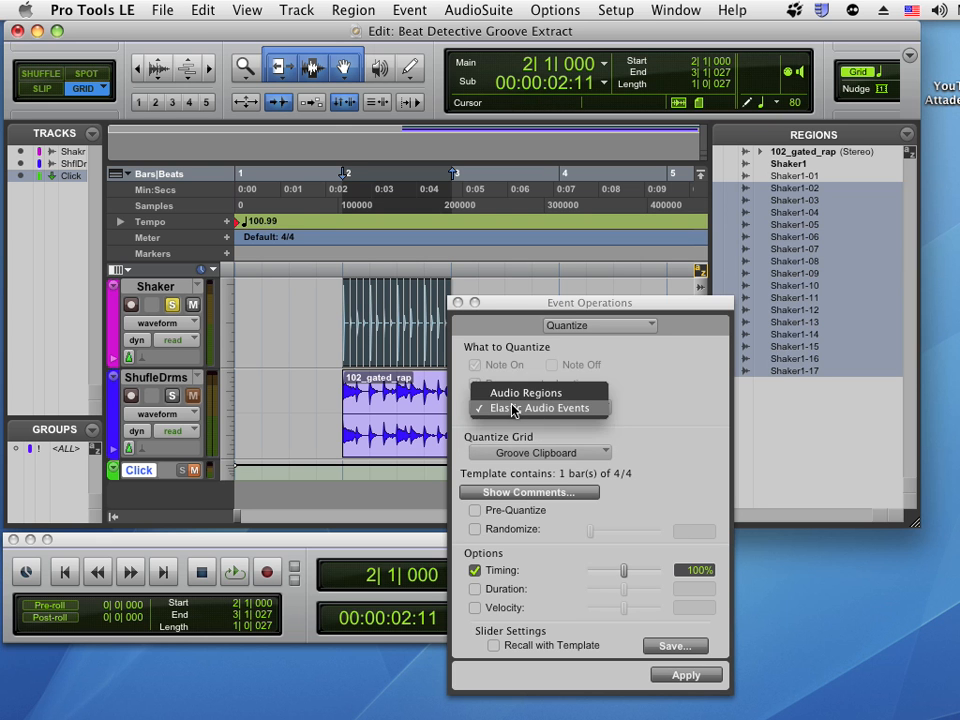
left_click(510, 395)
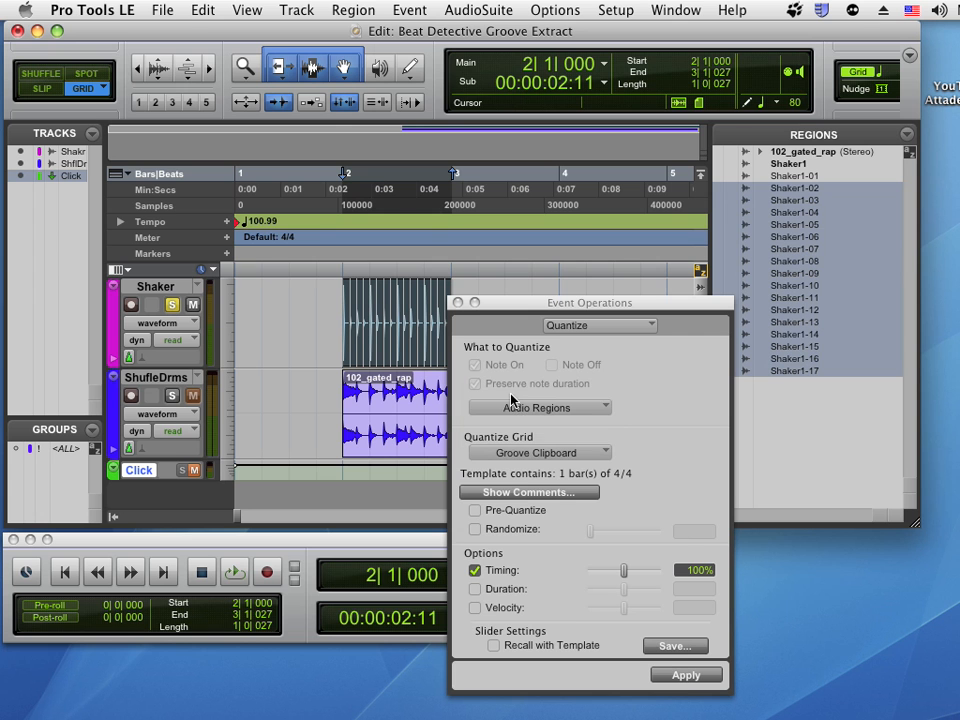
Quantize the selected Shaker audio regions to the Groove Clipboard template with 100% timing, and close Event Operations
left_click(575, 457)
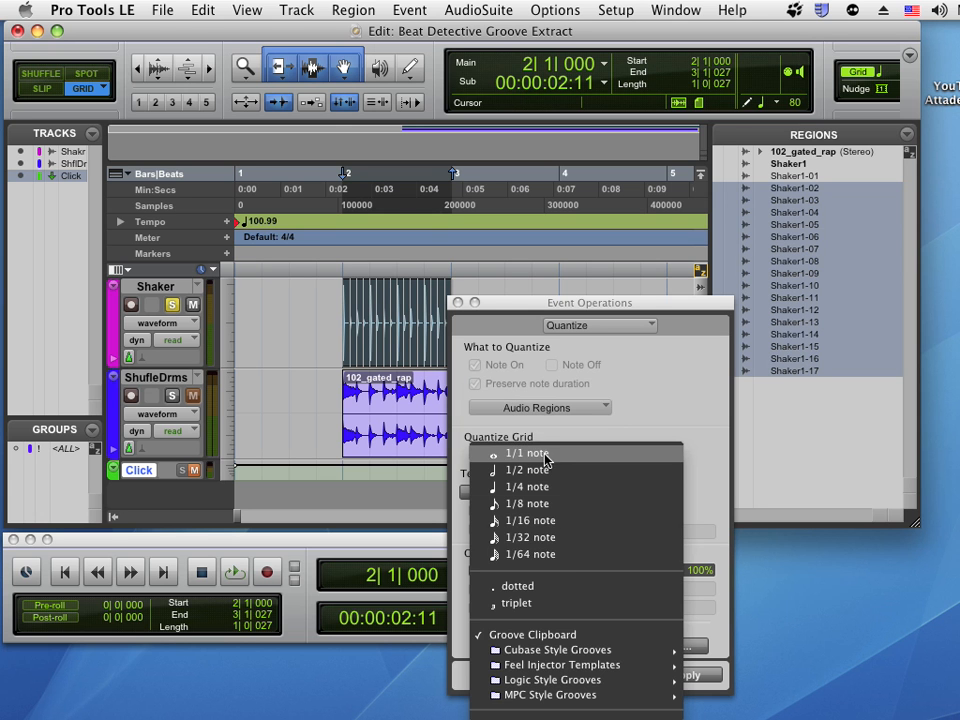
left_click(537, 635)
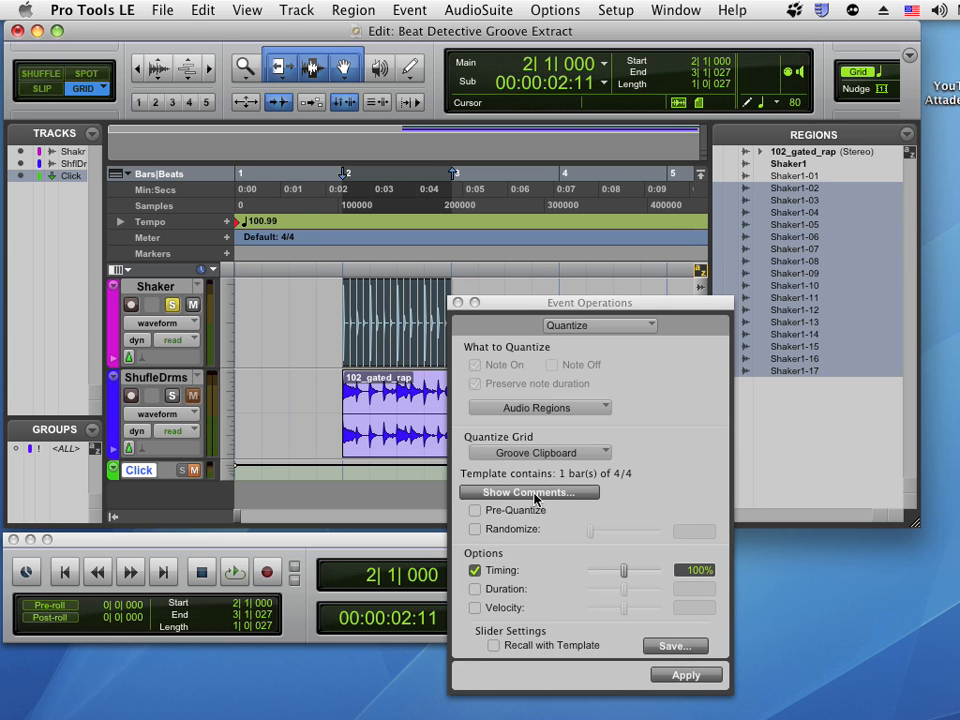
left_click(700, 684)
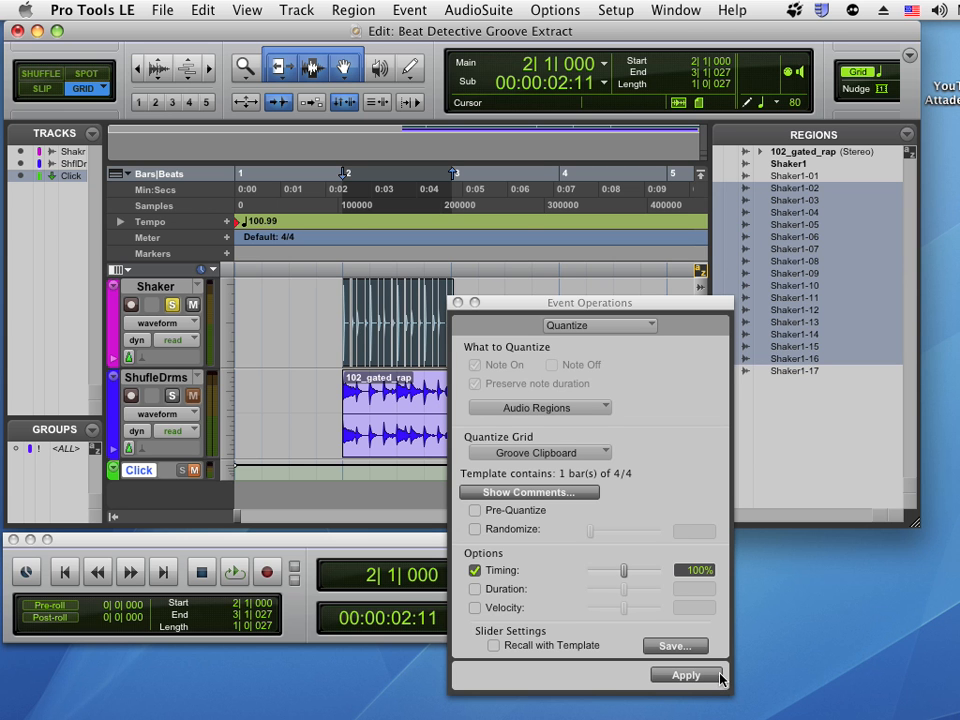
left_click(458, 305)
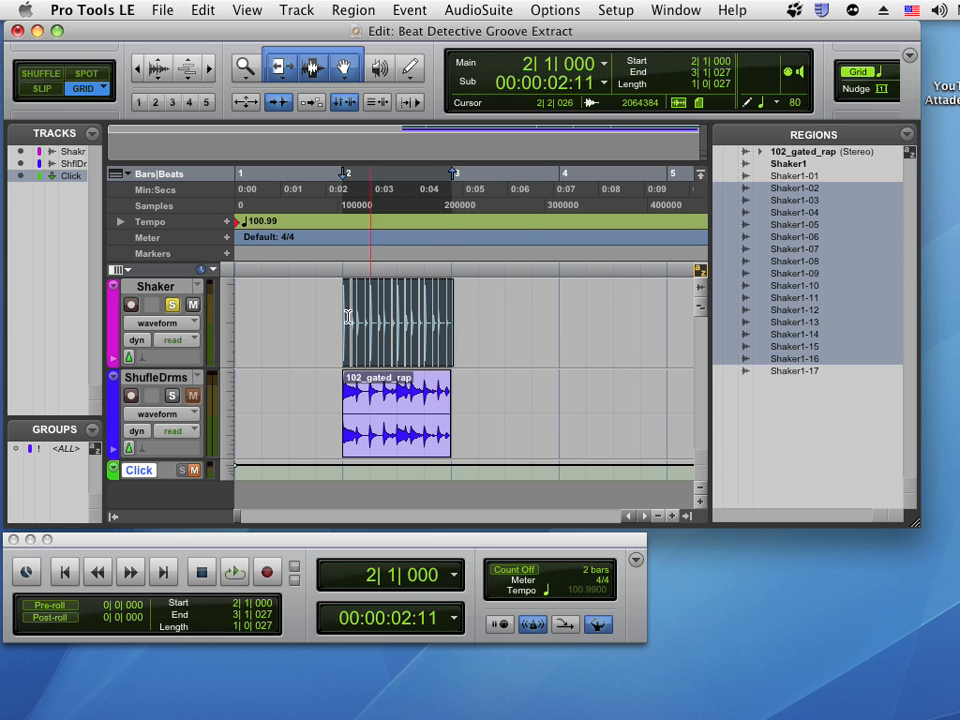
Play the soloed Shaker track from bar 1 beat 3 to hear the quantized slices, and stop playback
left_click(290, 321)
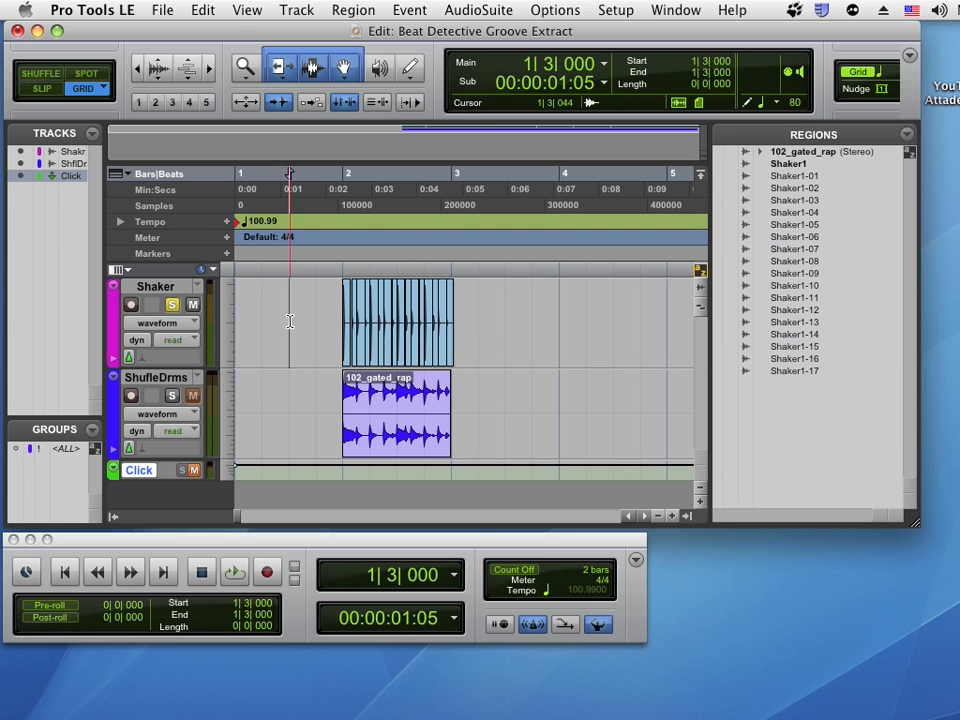
key("space")
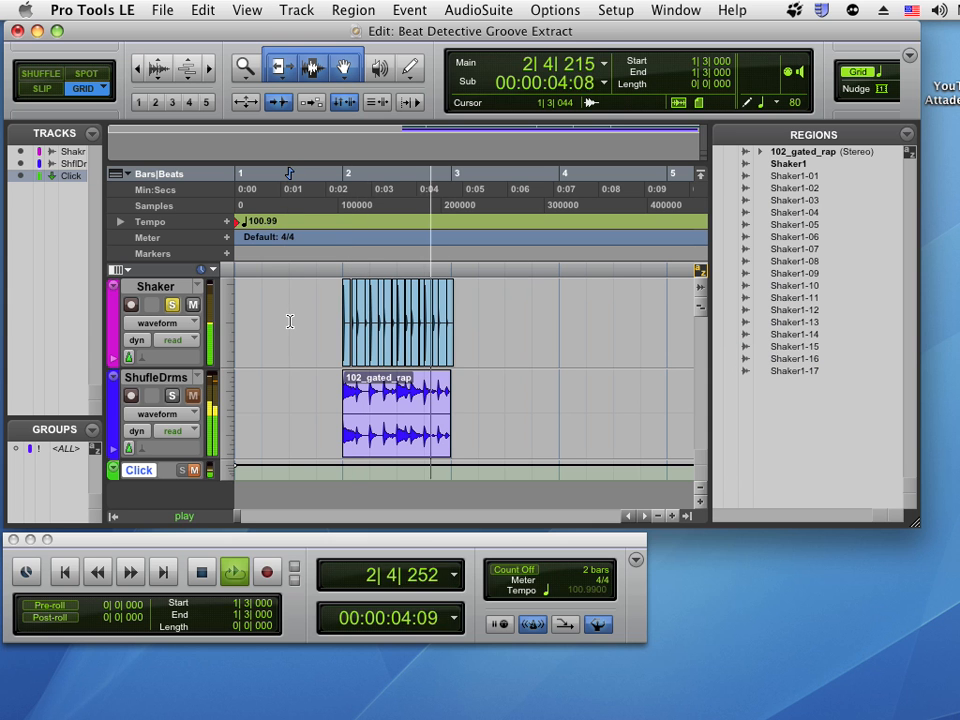
key("space")
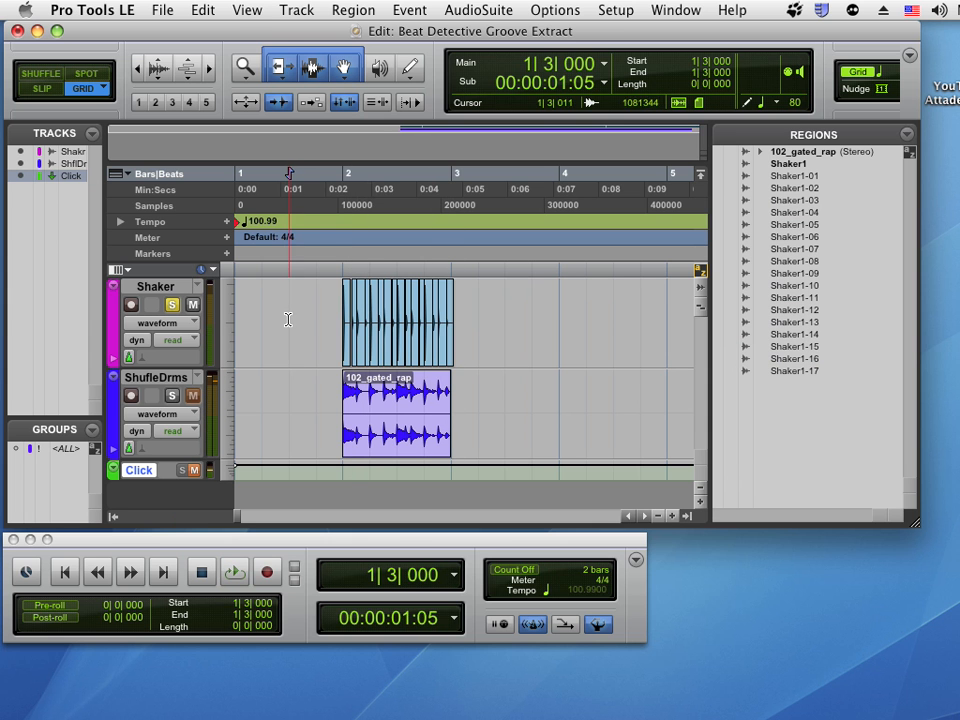
Unsolo the Shaker track and play it together with the shuffle drums from bar 1 beat 3
left_click(172, 306)
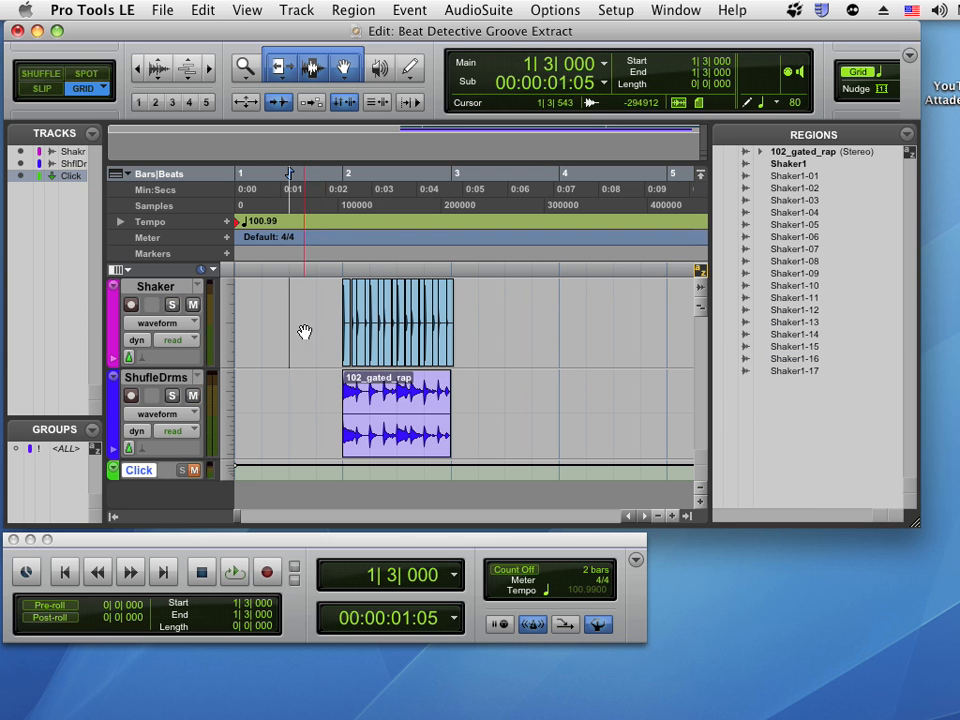
key("space")
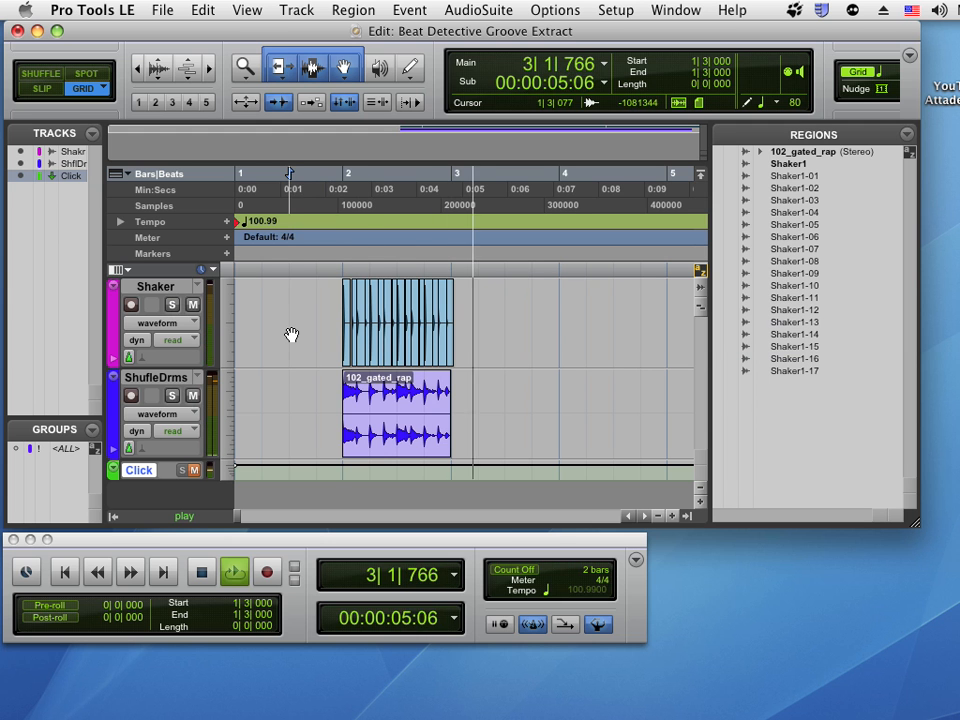
key("space")
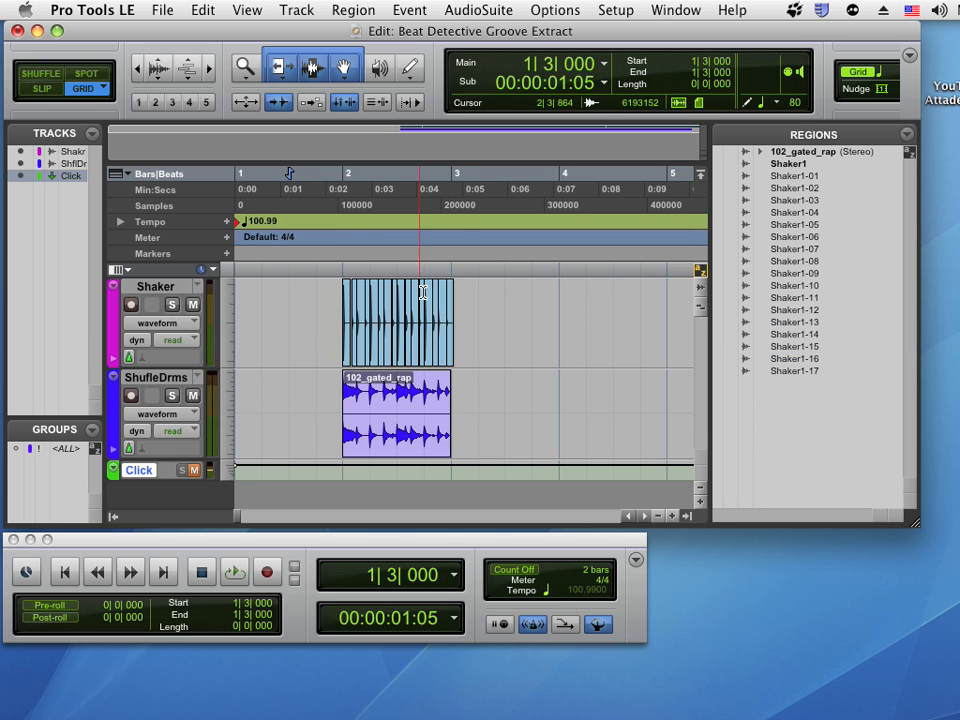
Select all Shaker slices and smooth them in Beat Detective using Fill And Crossfade with a 2 ms crossfade, and close Beat Detective
left_click(451, 363)
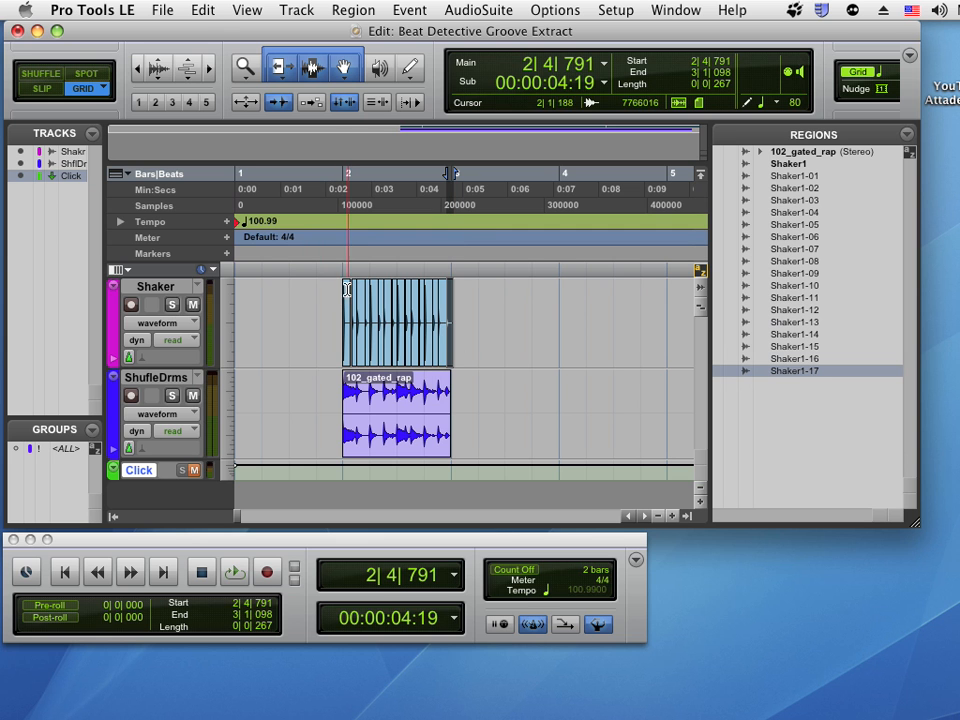
left_click(345, 360, "shift")
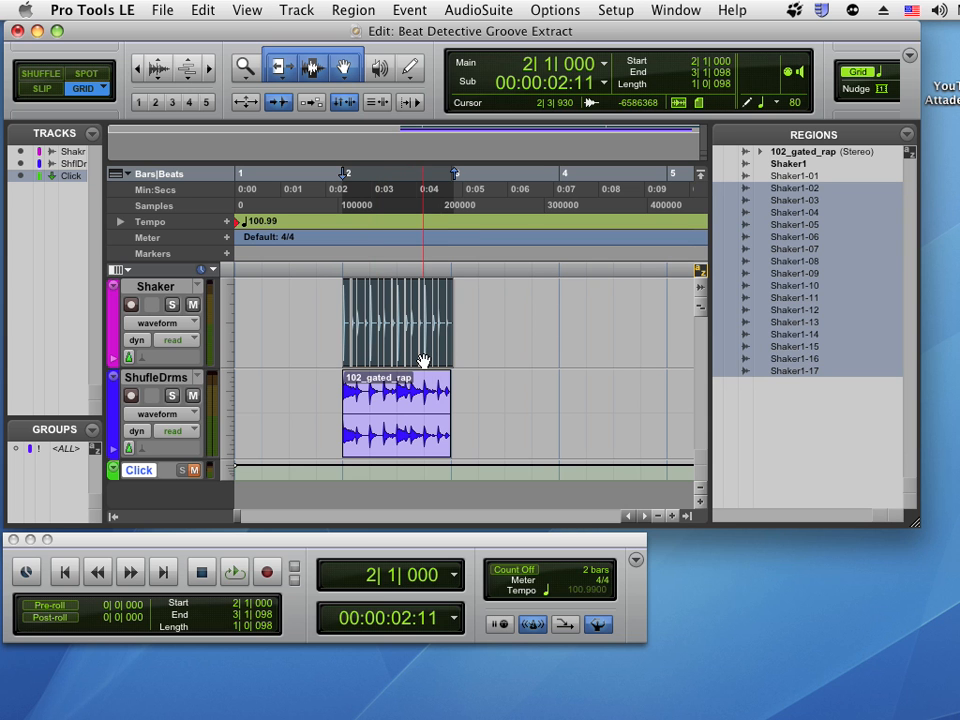
key("super+8")
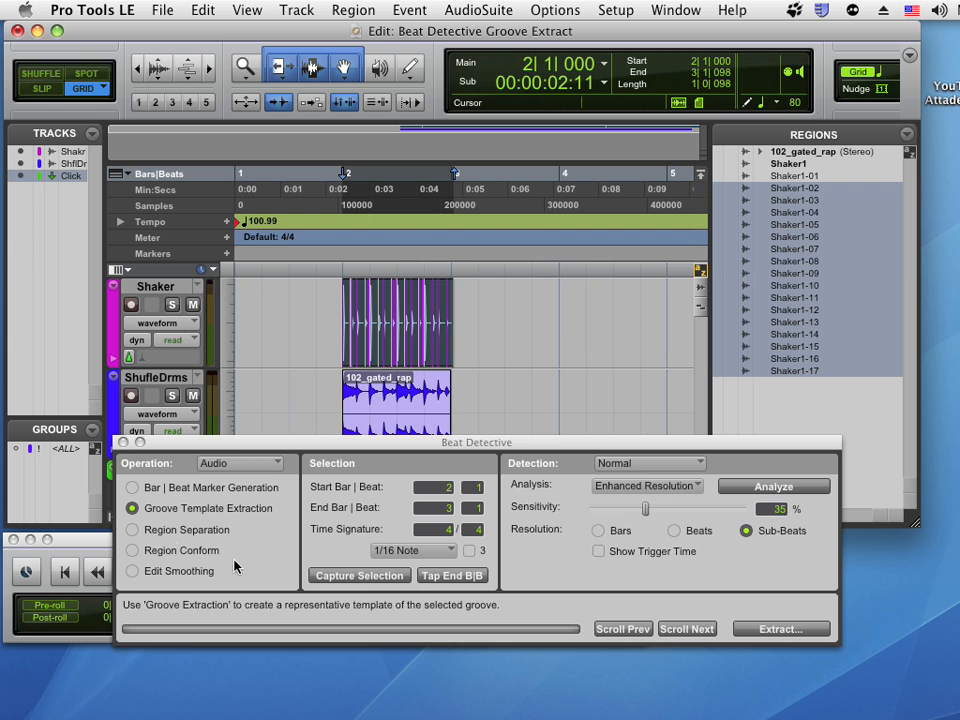
left_click(132, 572)
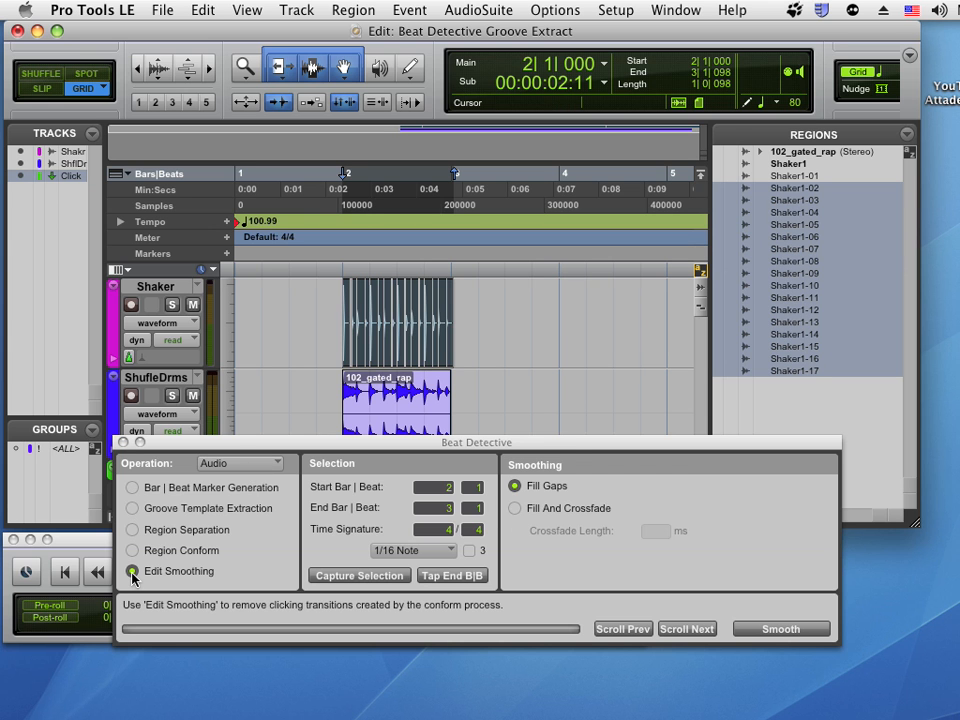
left_click(516, 510)
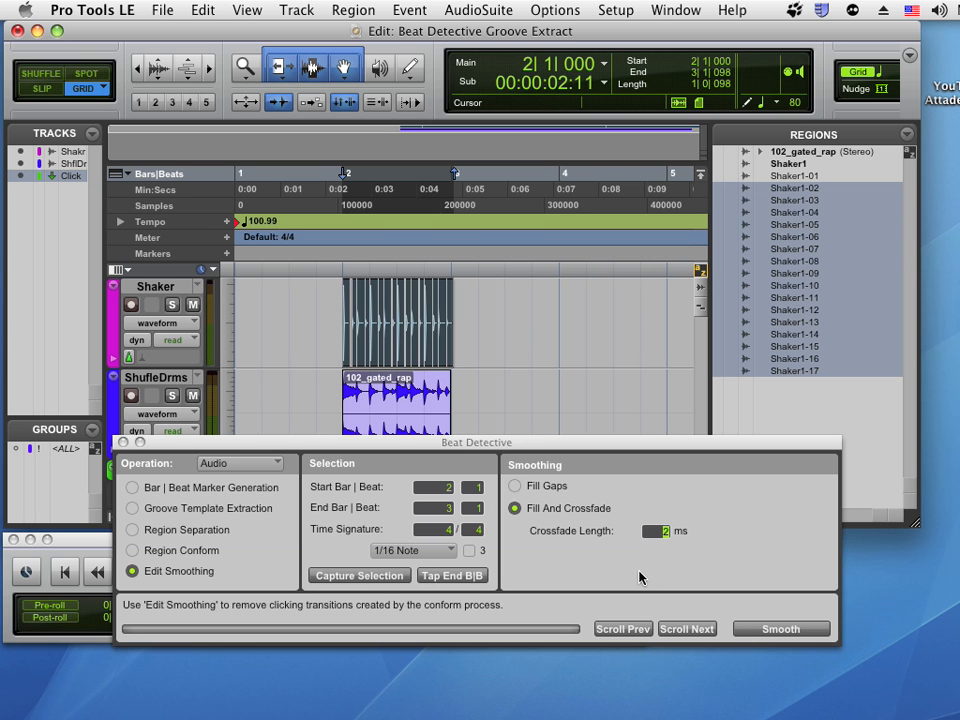
left_click(771, 632)
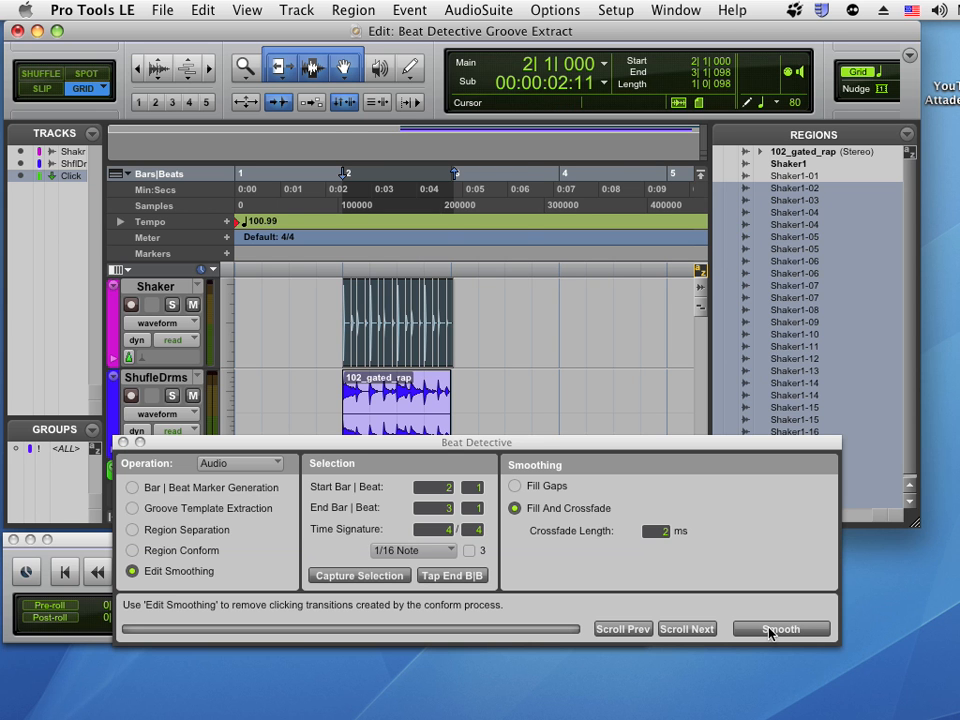
left_click(123, 443)
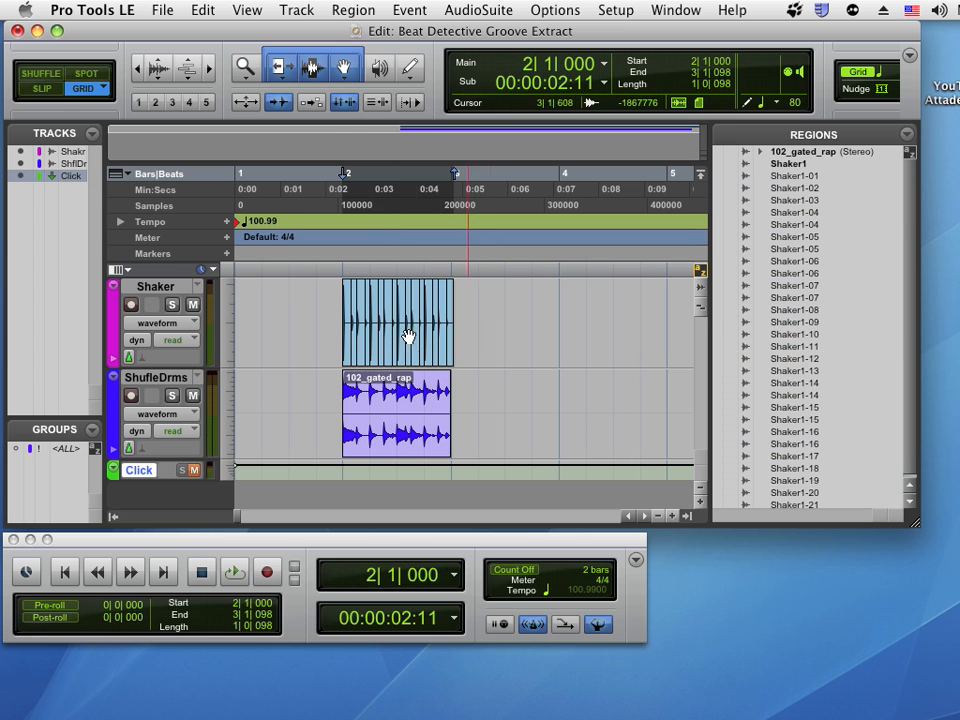
Play the smoothed Shaker regions with the shuffle drums from bar 1 beat 4, and stop playback
left_click(398, 335)
left_click(528, 342)
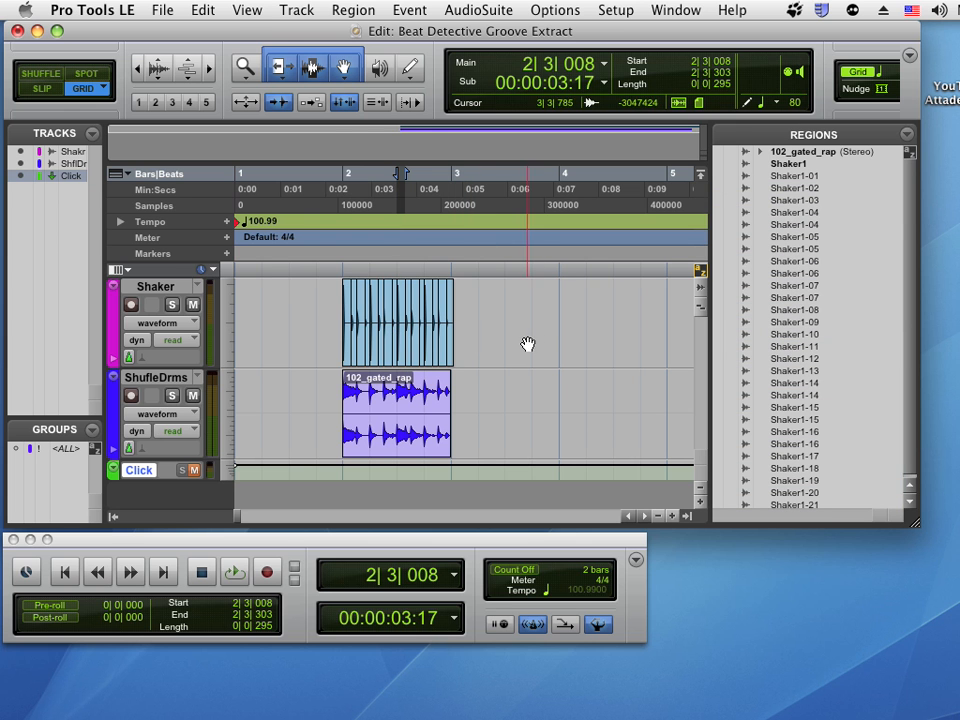
left_click(308, 322)
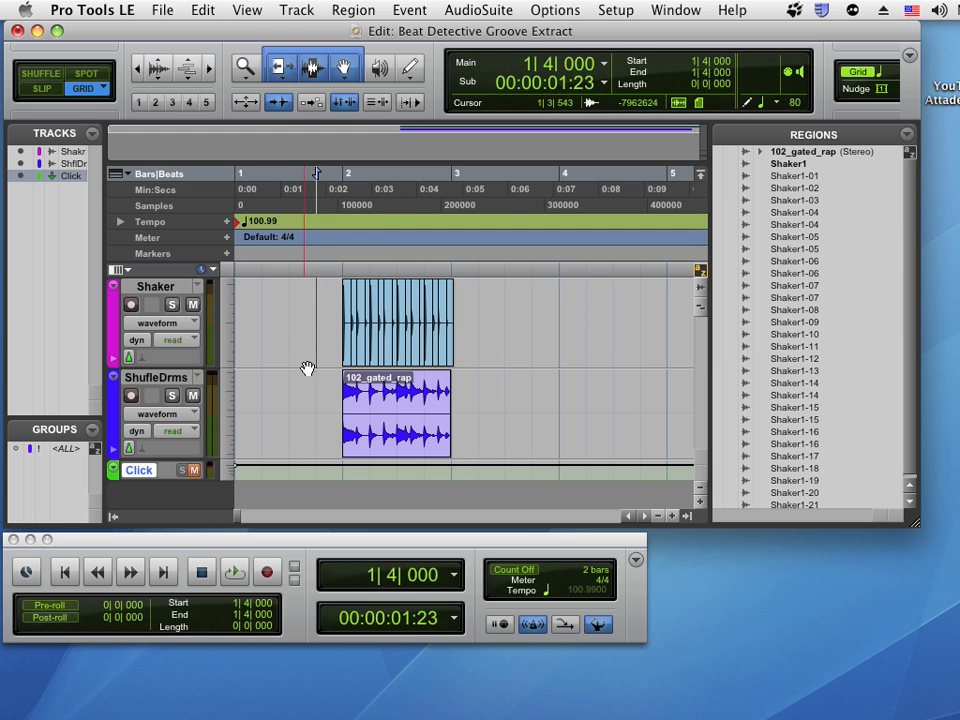
key("space")
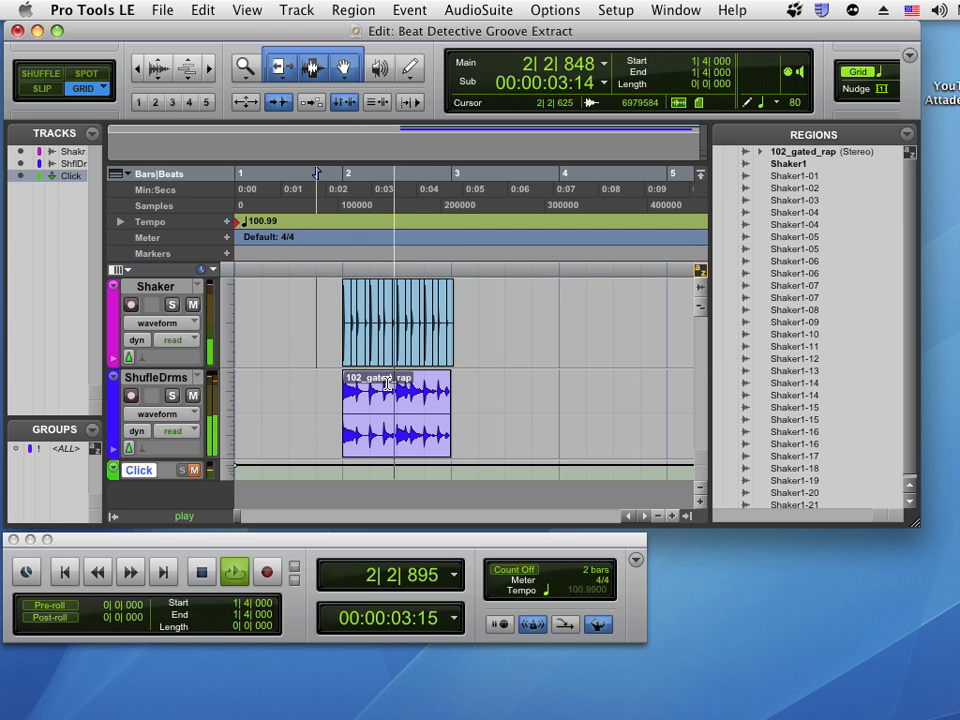
key("space")
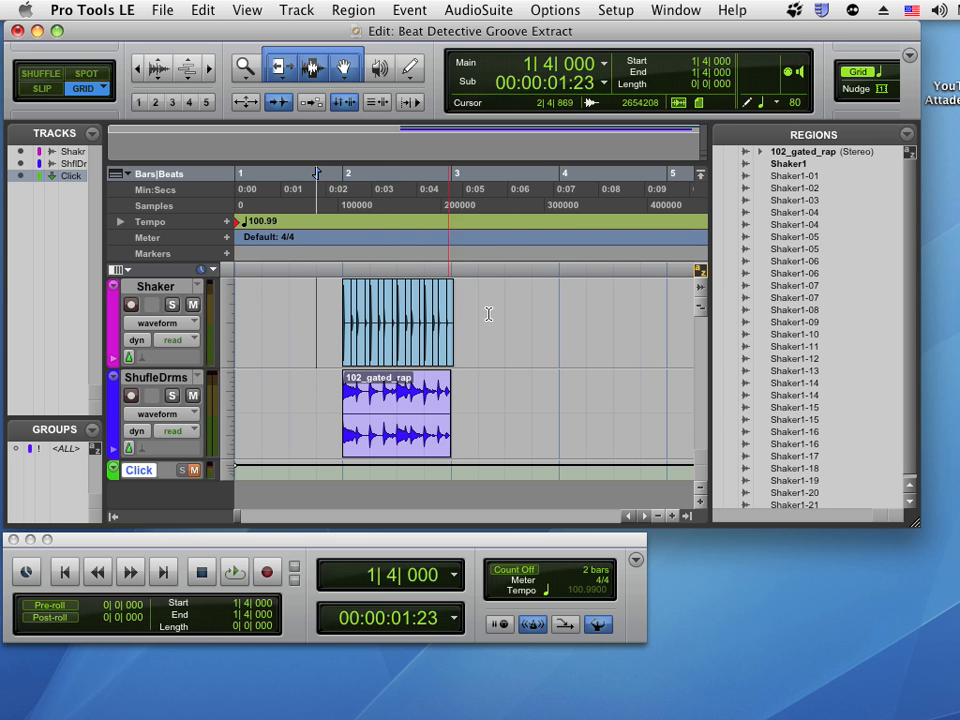
Select all the slices on the Shaker track, consolidate them into a single region, and deselect it
left_click(448, 355)
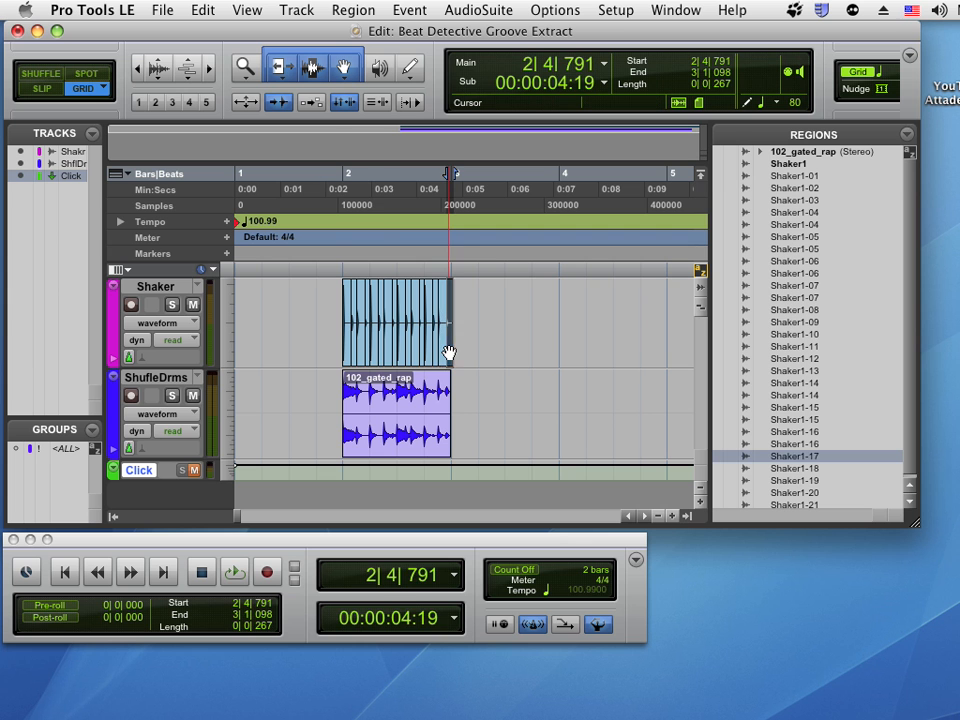
left_click(348, 357, "shift")
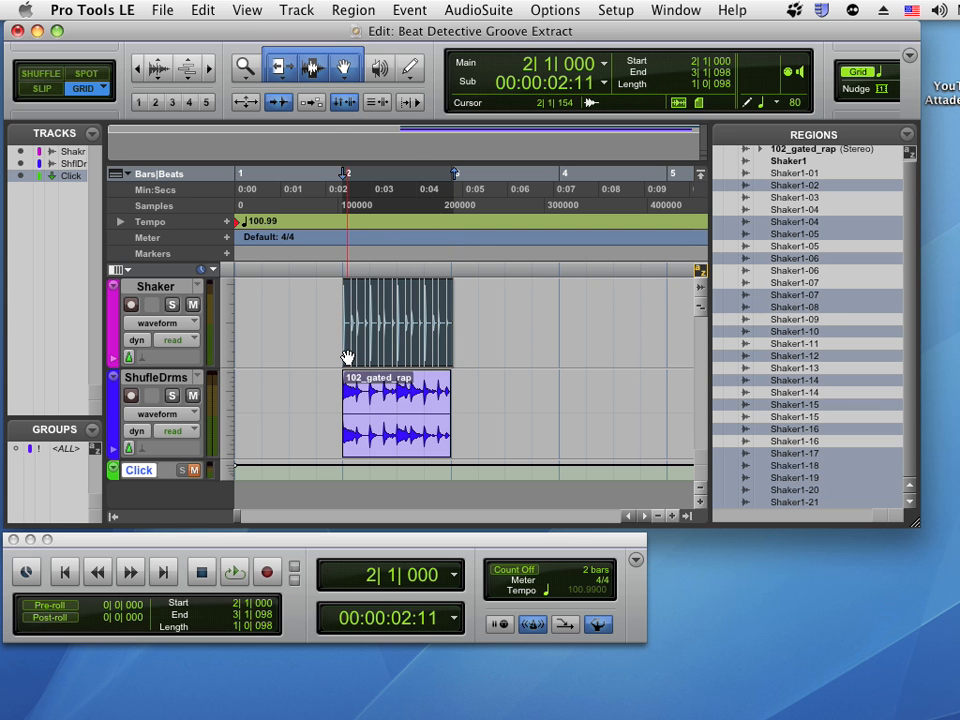
left_click(190, 10)
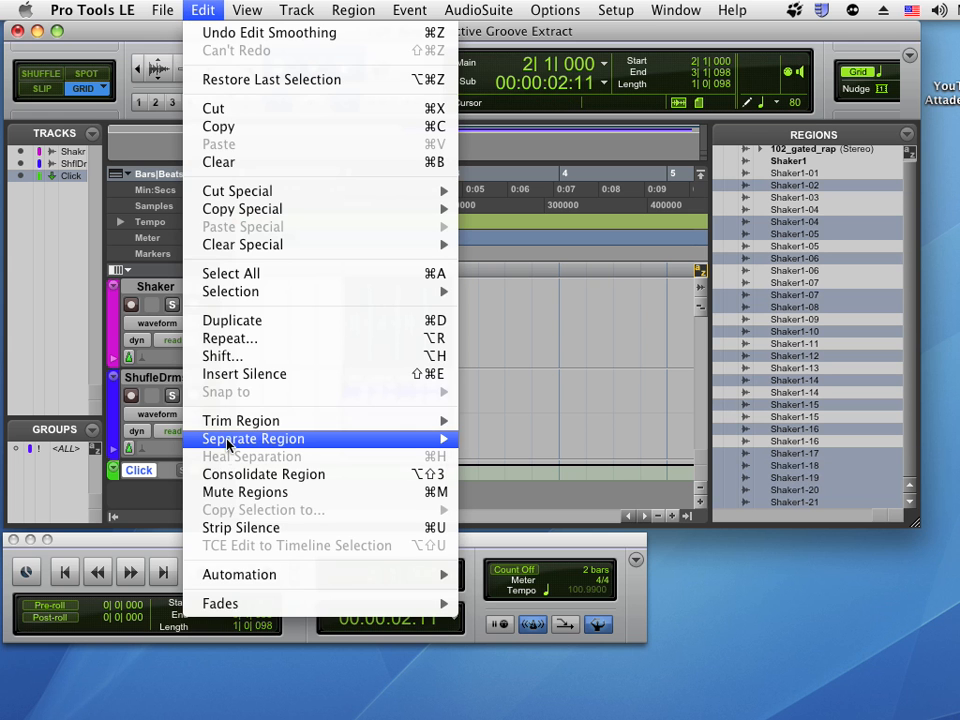
left_click(230, 474)
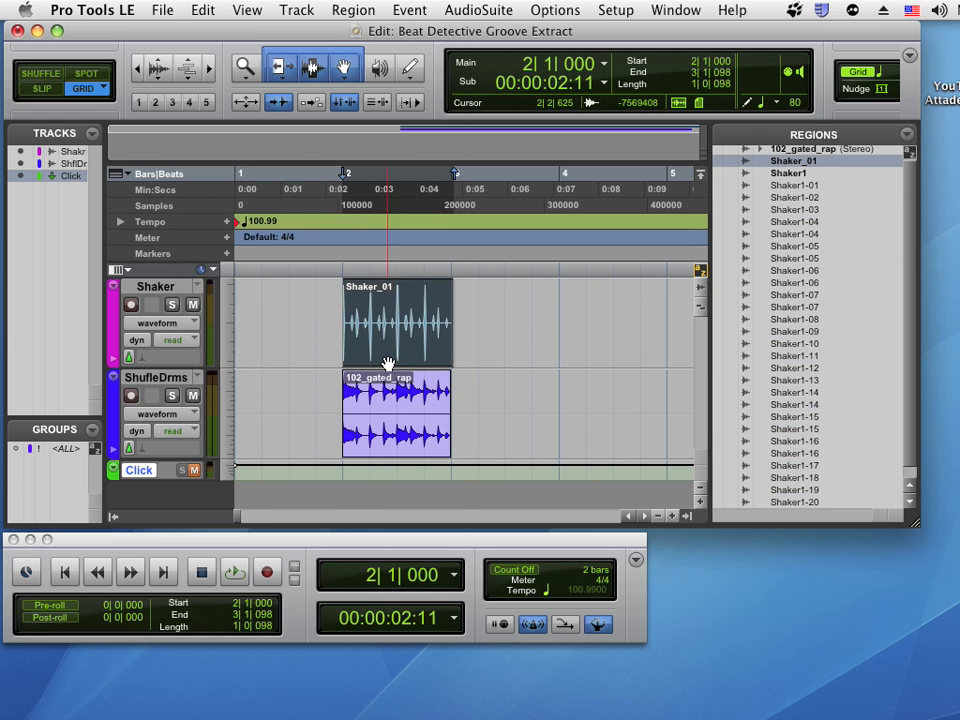
left_click(525, 359)
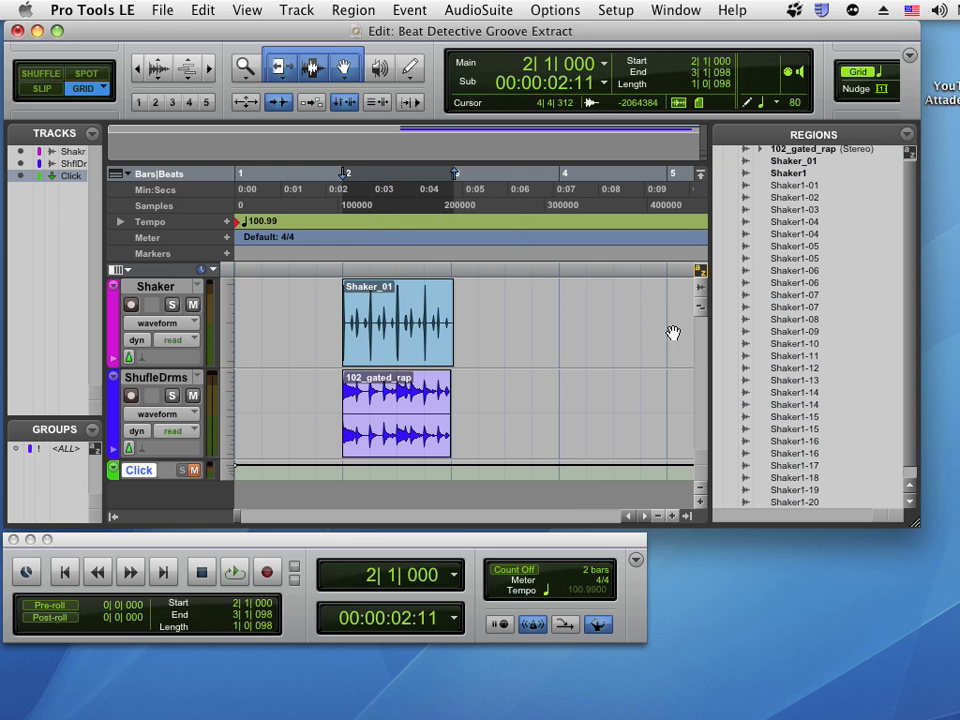
Place the original Shaker1 region from the region list on the Shaker track at bar 4, and solo that track
left_click(802, 176)
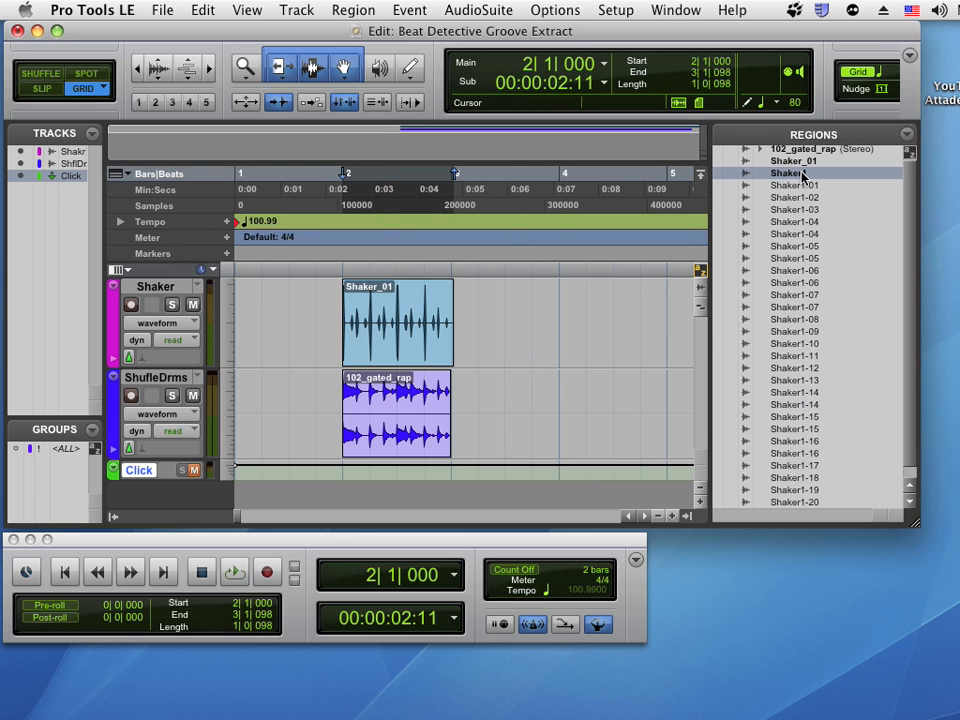
left_click_drag(786, 176, 557, 323)
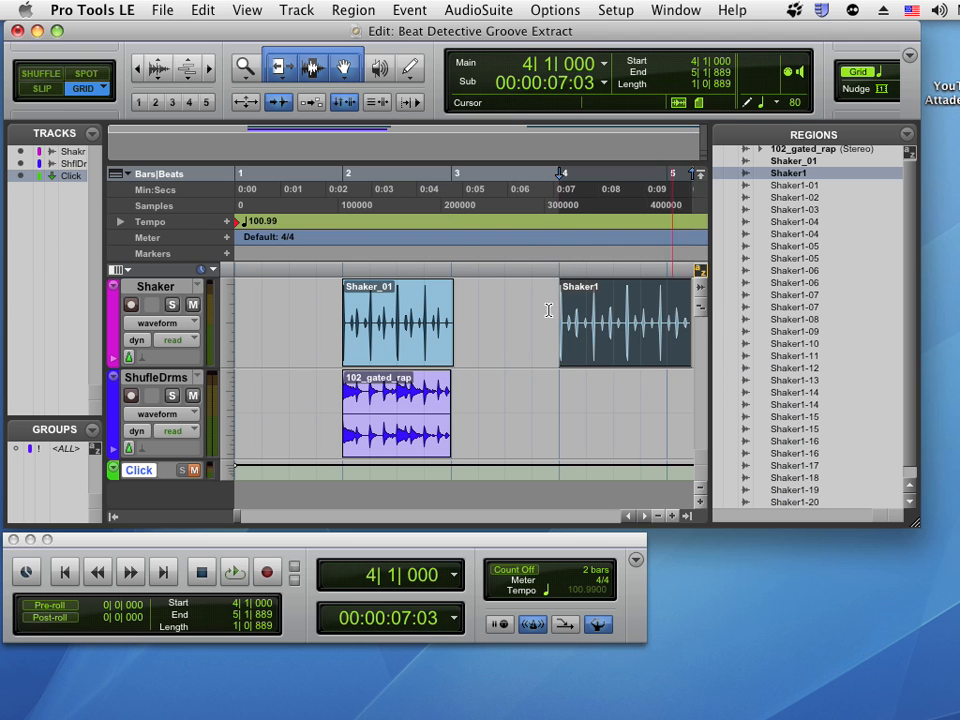
left_click(172, 306)
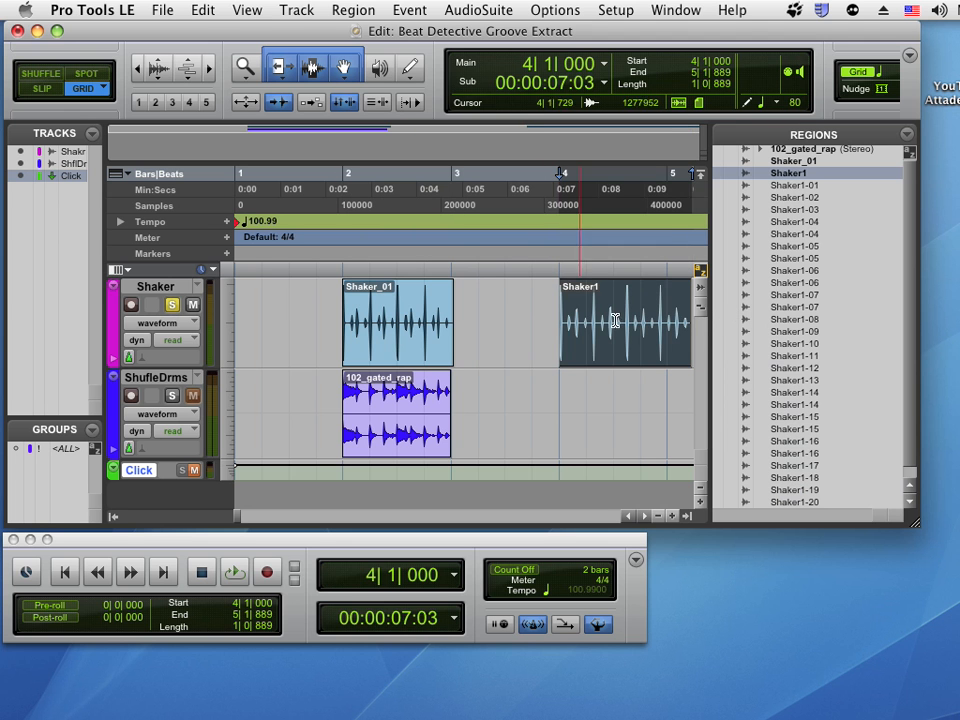
Play the original Shaker1 region on its own from the start of bar 4, and stop playback
left_click(552, 315)
key("space")
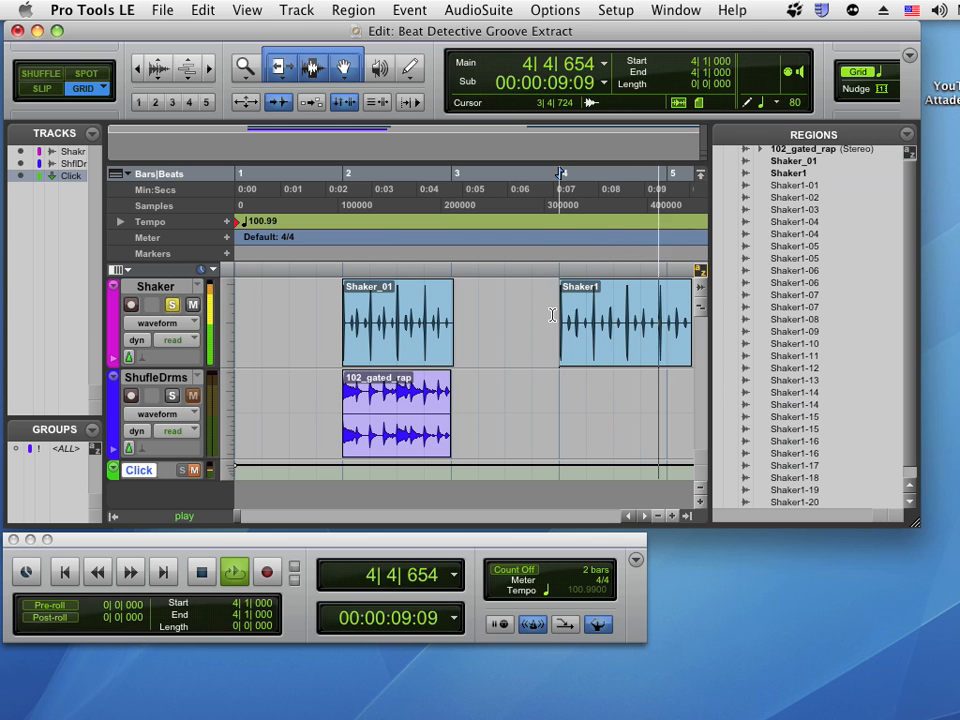
key("space")
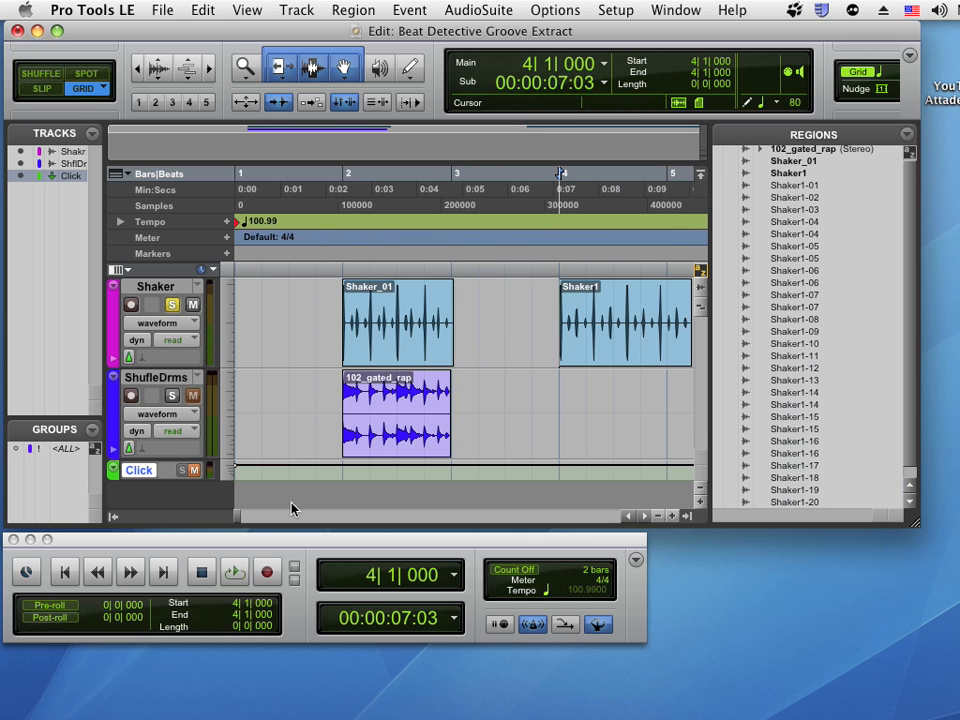
Unsolo the Shaker track and play the consolidated Shaker_01 region with the shuffle drums twice from bar 1 beat 3, stopping each time
left_click(333, 310)
left_click(296, 306)
key("space")
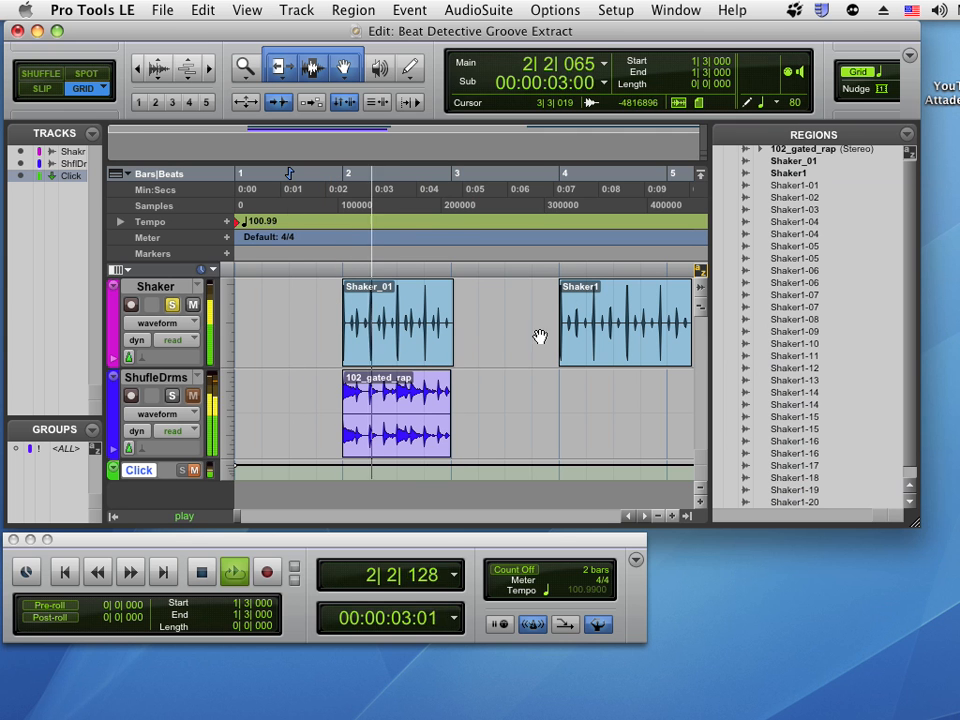
key("space")
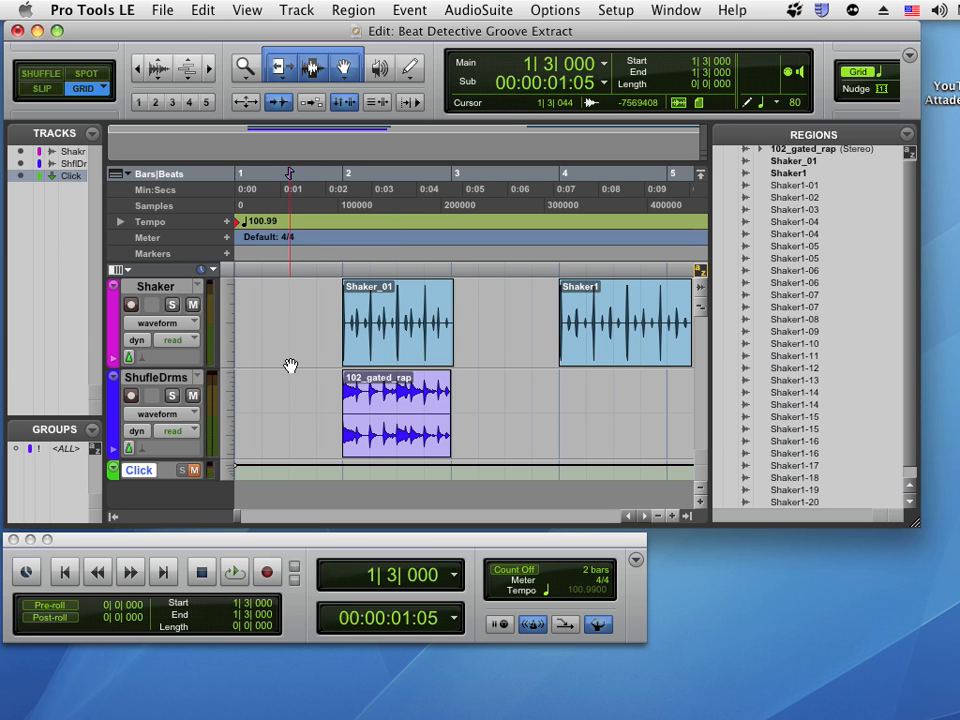
key("space")
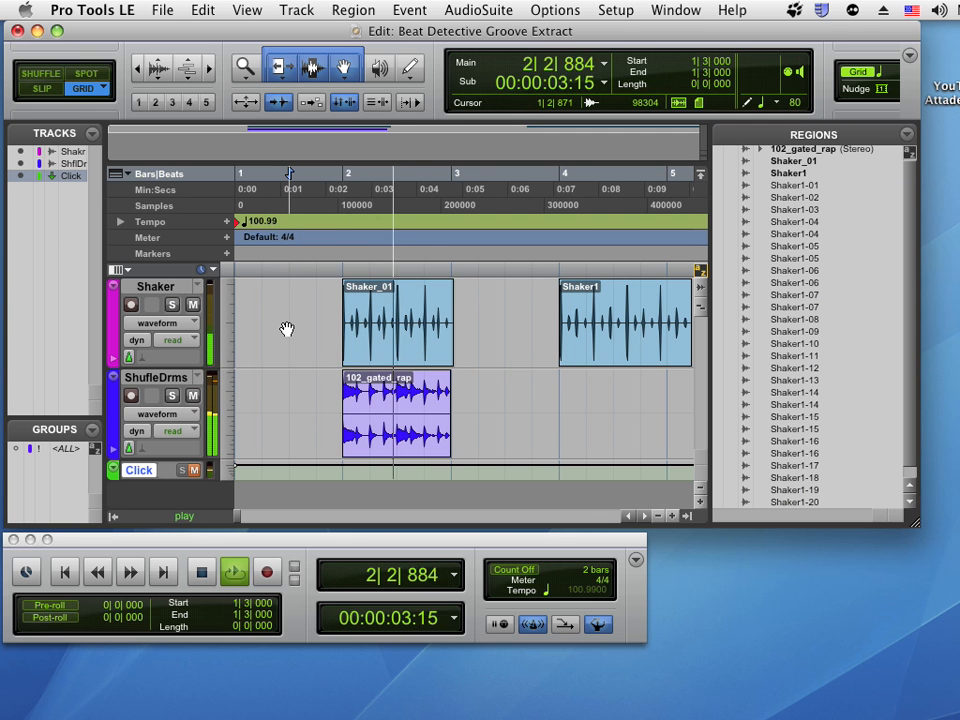
key("space")
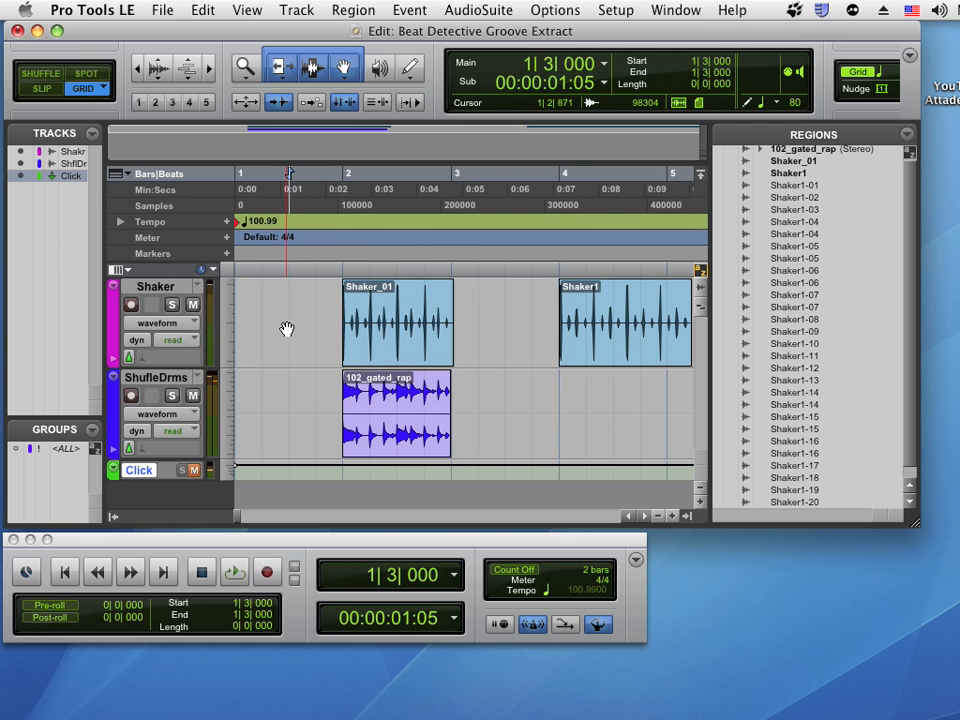